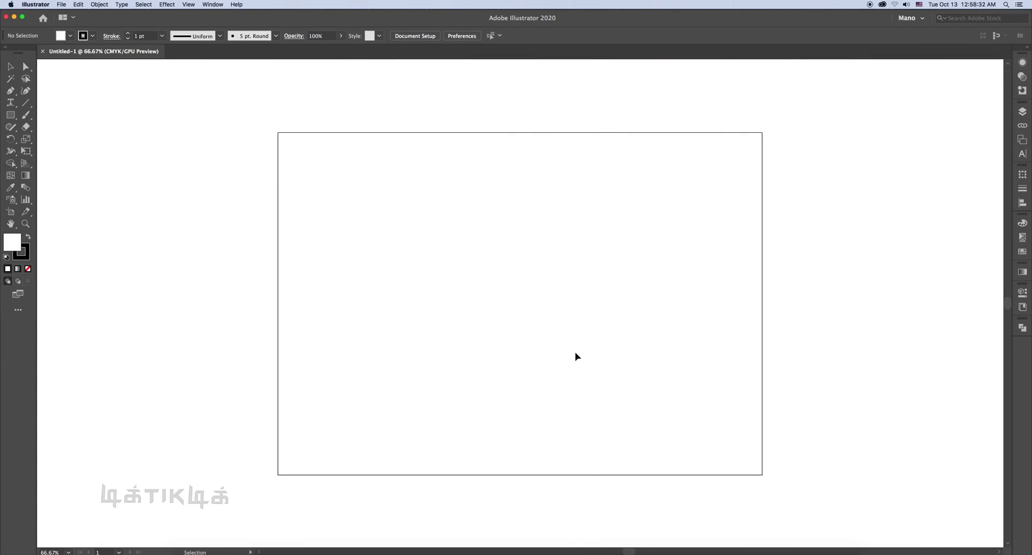
# - With Smart Guides on, create a six-sided polygon with a 2 cm radius and no fill in the left part of the artboard
pyautogui.click(189, 5)
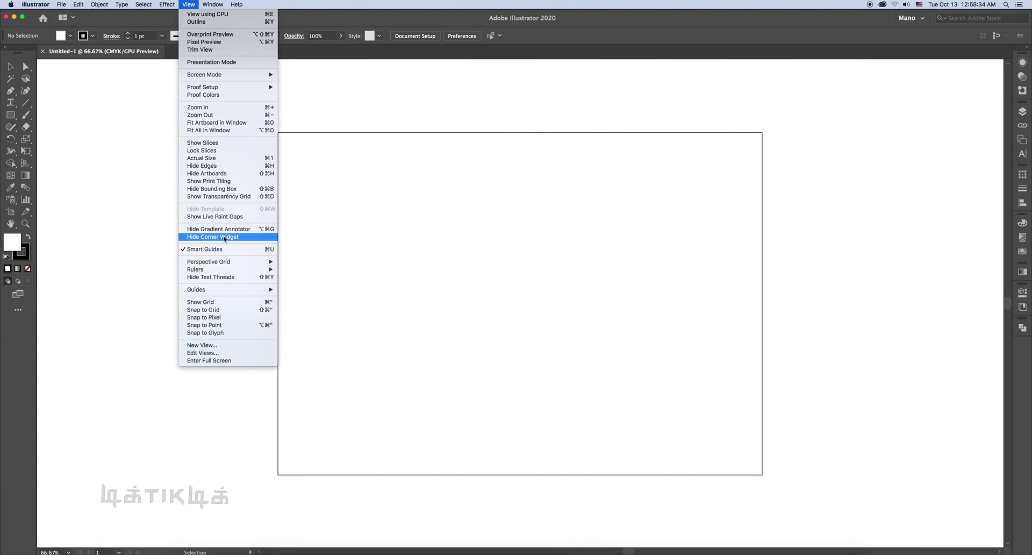
pyautogui.click(224, 248)
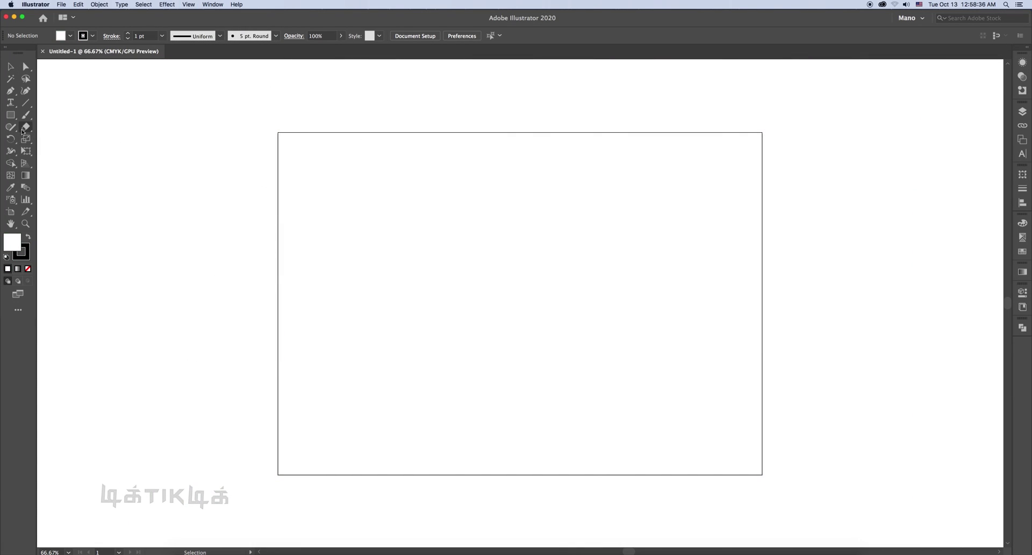
pyautogui.click(11, 115)
pyautogui.moveTo(12, 116); pyautogui.dragTo(49, 150)
pyautogui.click(29, 269)
pyautogui.click(371, 303)
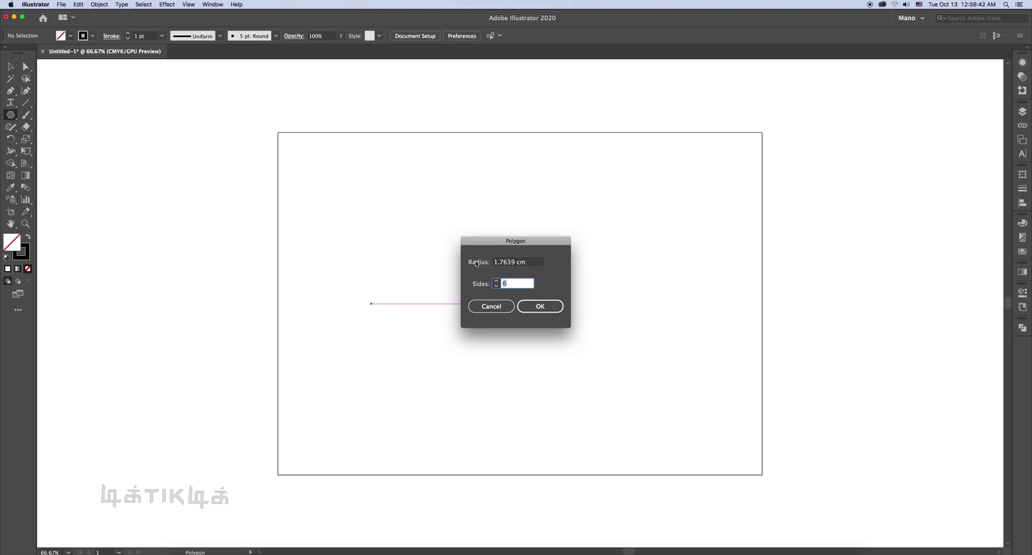
pyautogui.click(531, 262)
pyautogui.write('2')
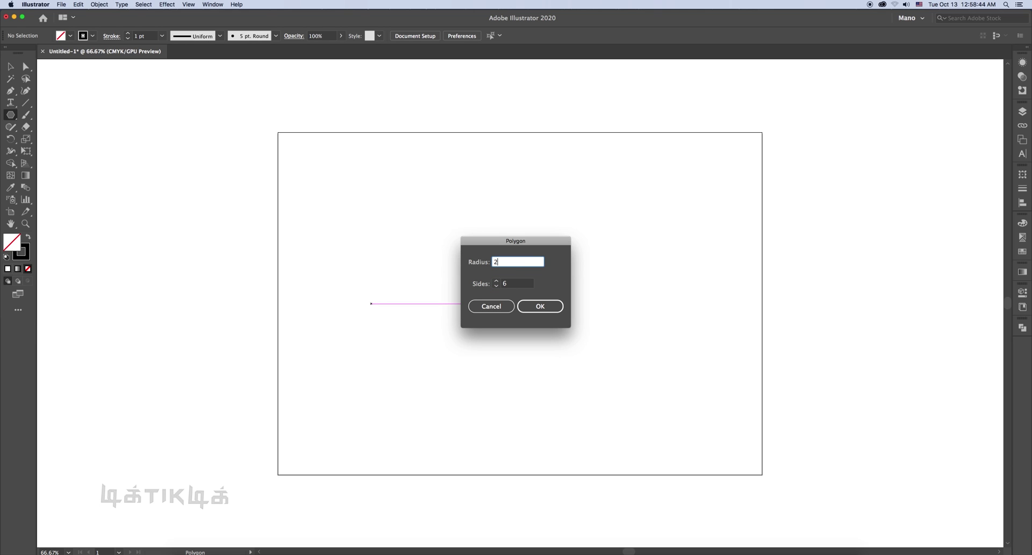
pyautogui.press('Tab')
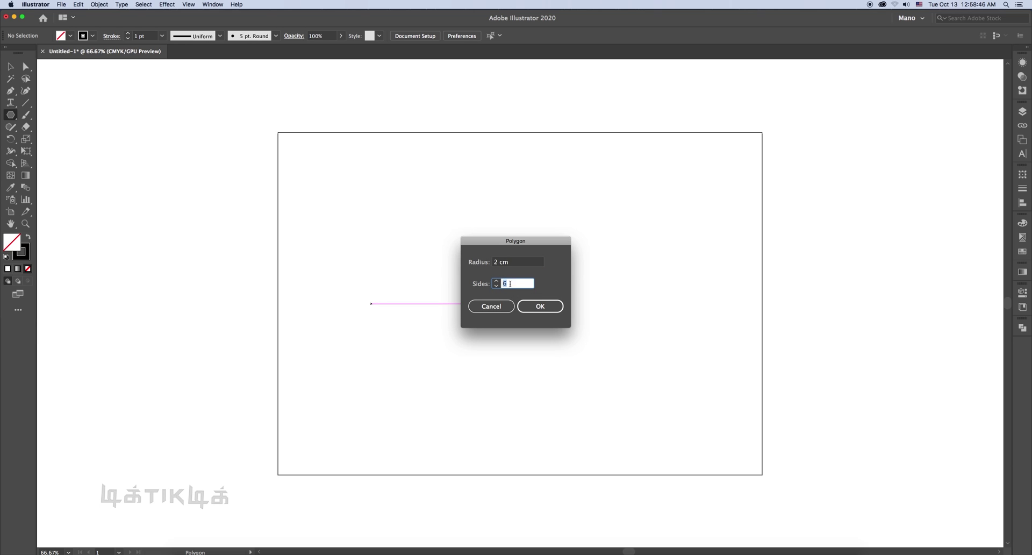
pyautogui.click(539, 306)
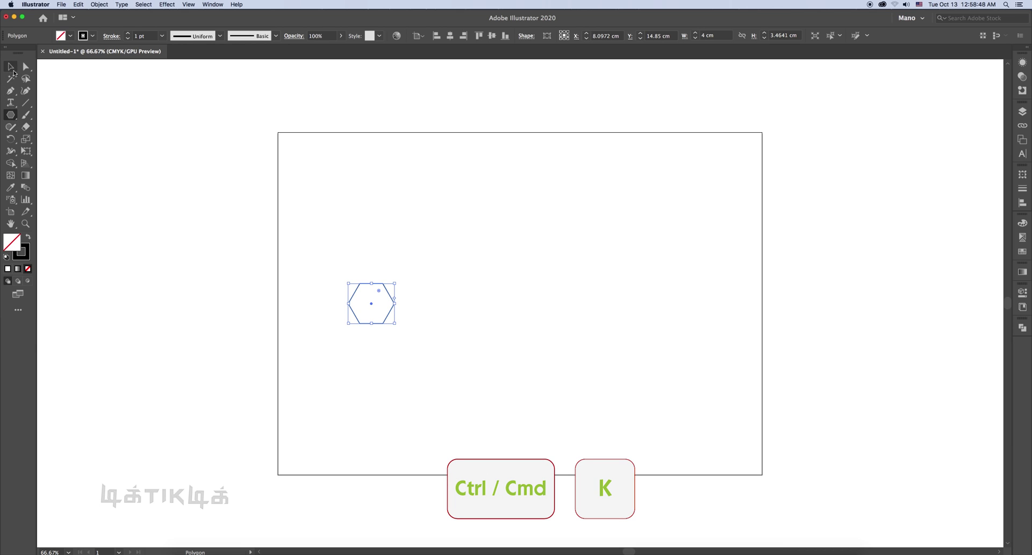
# - Confirm a keyboard increment of 1 cm in the preferences and place a copy of the hexagon 1 cm to its right
pyautogui.click(13, 70)
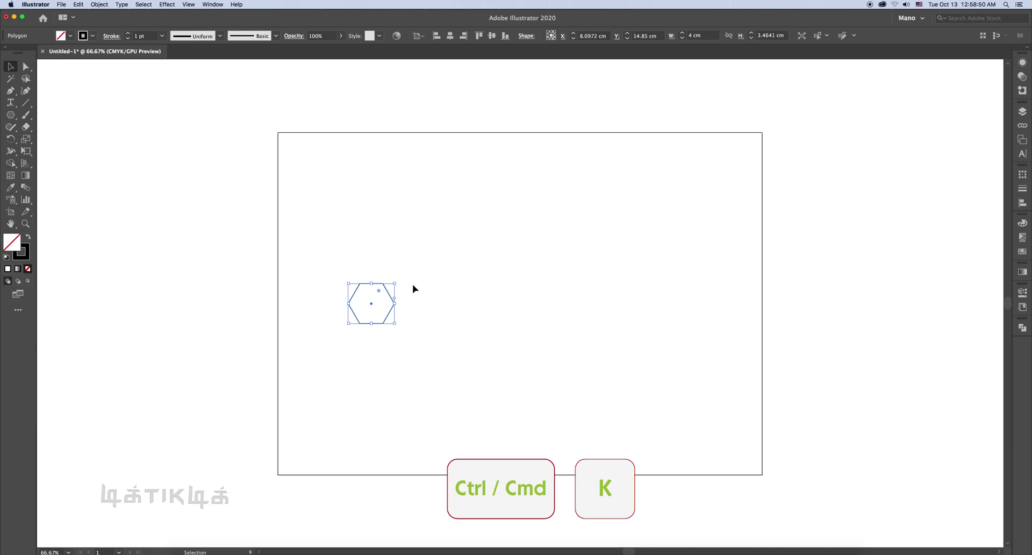
pyautogui.press('super+k')
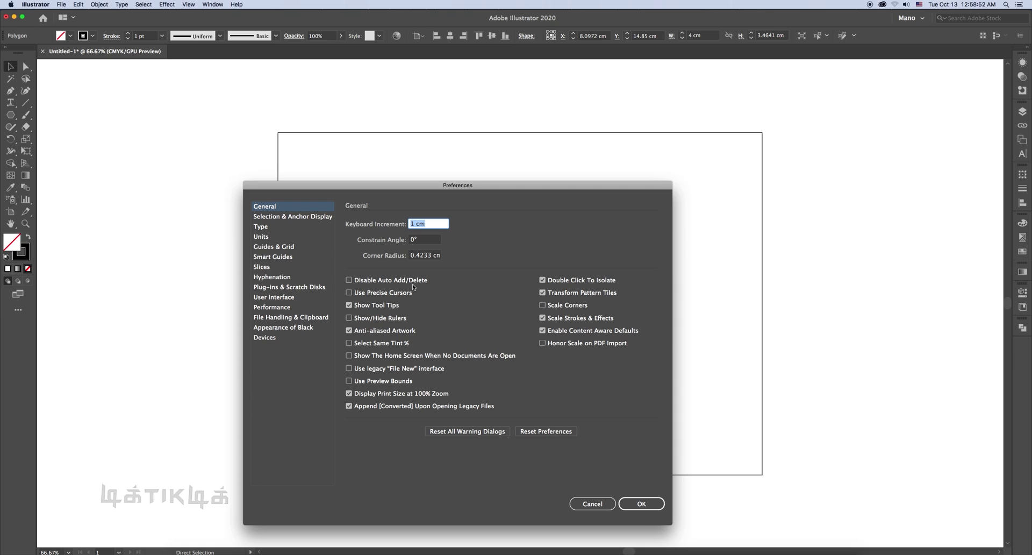
pyautogui.press('Return')
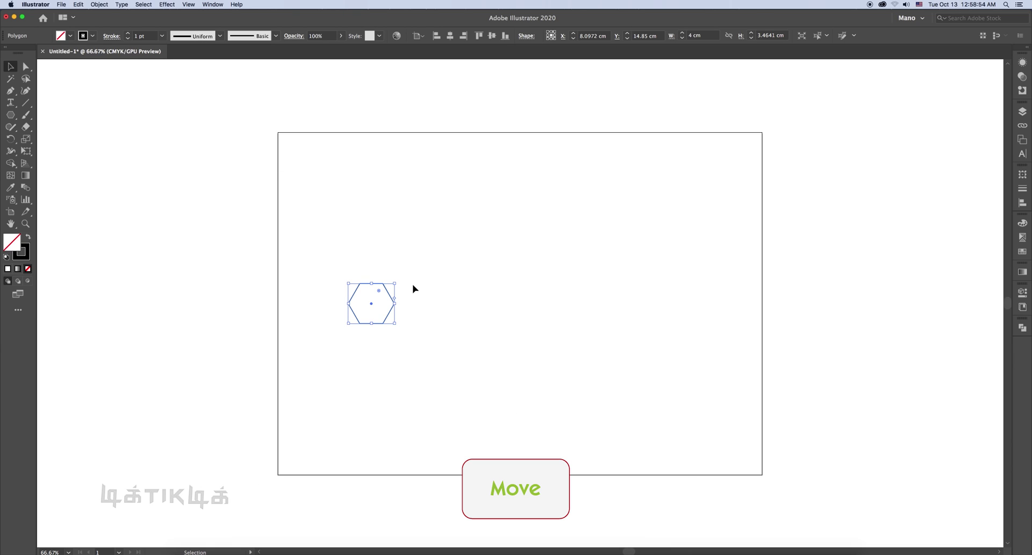
pyautogui.hotkey('alt', 'Right')
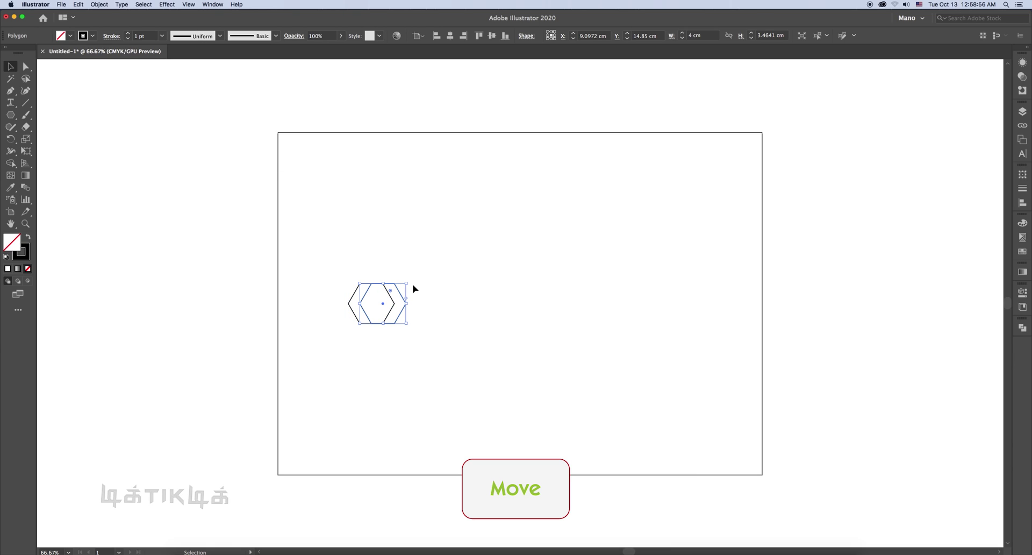
# - Select both overlapping hexagons and split them along their overlap with the Shape Builder tool
pyautogui.press('z')
pyautogui.moveTo(300, 254); pyautogui.dragTo(510, 334)
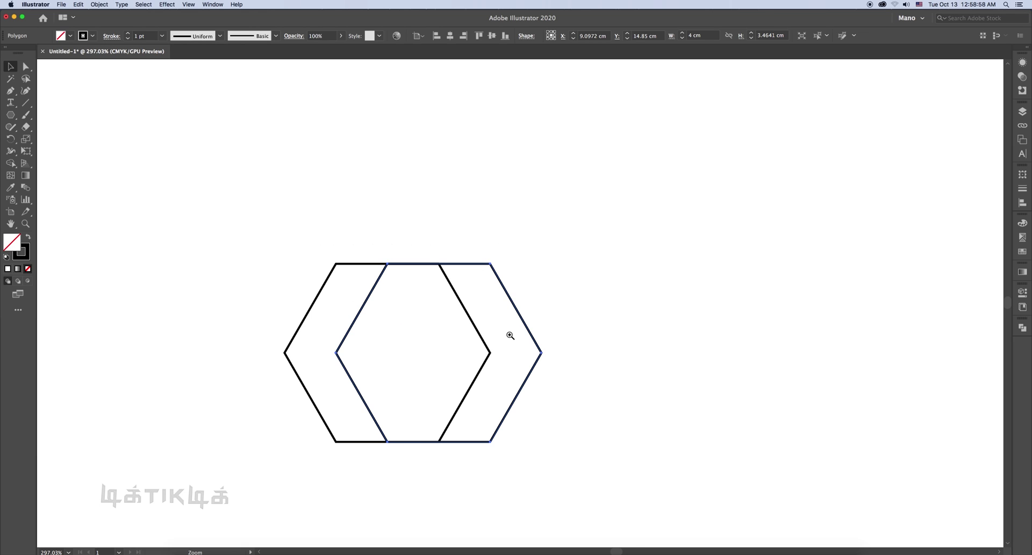
pyautogui.press('v')
pyautogui.scroll(-1, 484, 350)
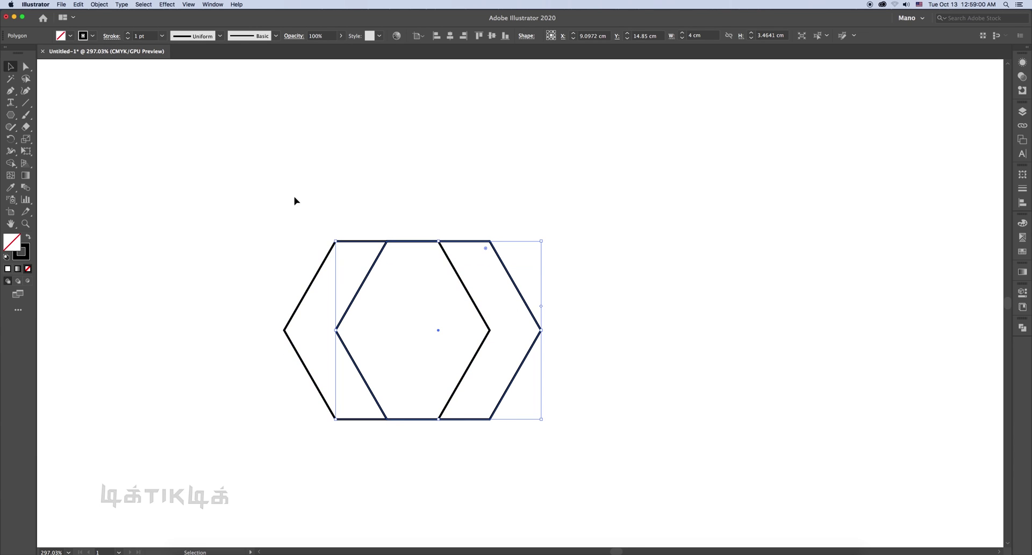
pyautogui.click(294, 200)
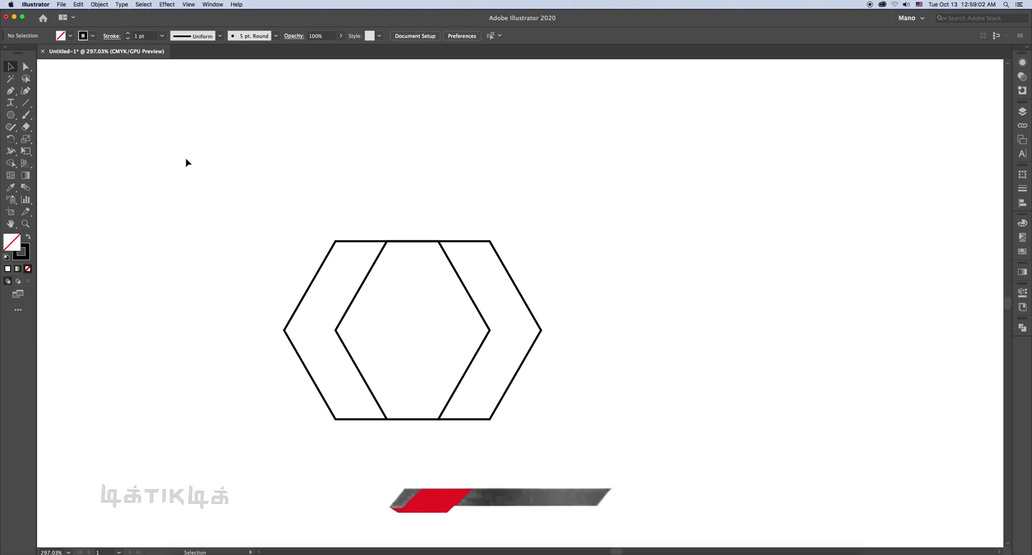
pyautogui.moveTo(186, 159); pyautogui.dragTo(634, 494)
pyautogui.click(11, 163)
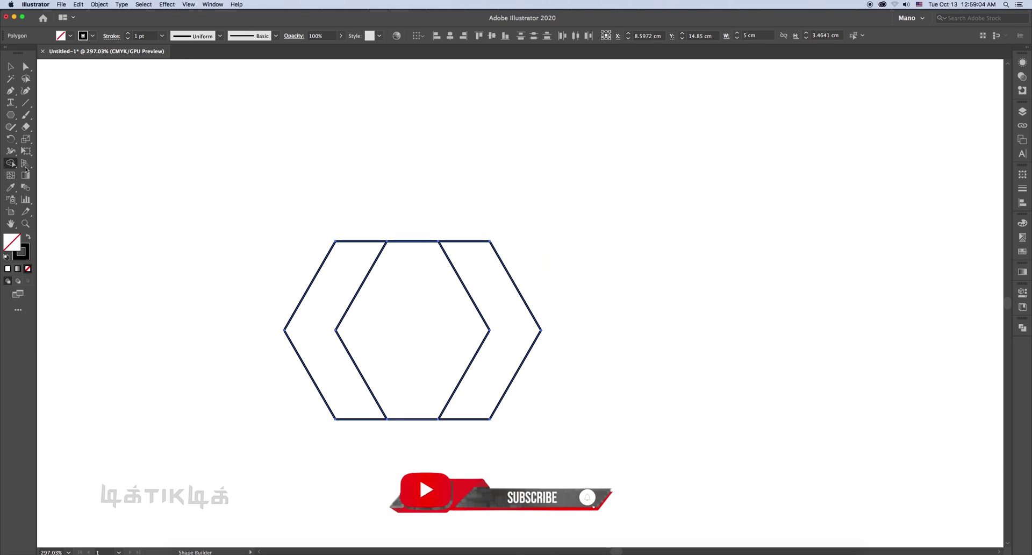
pyautogui.moveTo(455, 210)
pyautogui.mouseDown()
pyautogui.moveTo(492, 288)
pyautogui.moveTo(508, 384)
pyautogui.moveTo(478, 428)
pyautogui.moveTo(451, 422)
pyautogui.mouseUp()
# - Delete the chevron piece that protrudes on the right side of the original hexagon
pyautogui.press('v')
pyautogui.click(473, 217)
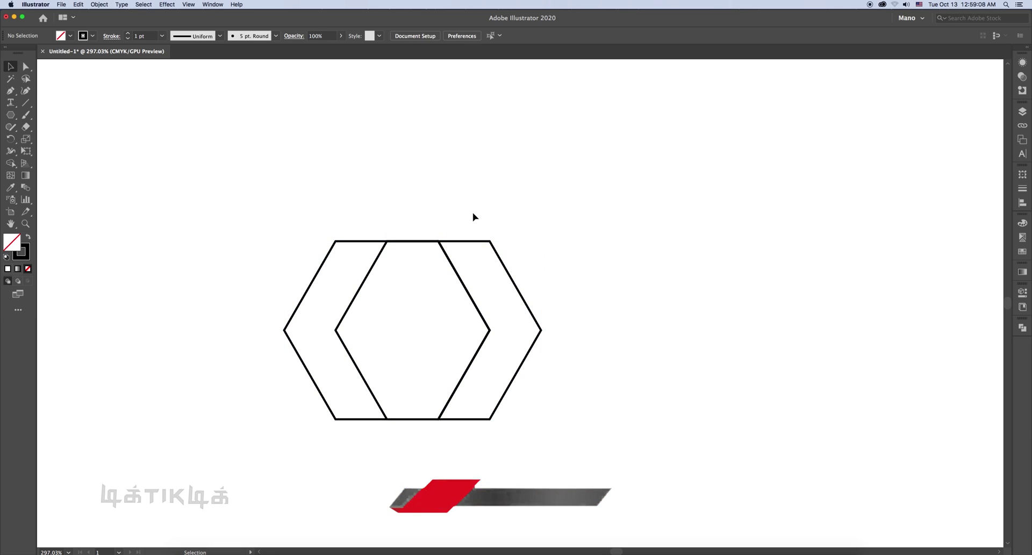
pyautogui.moveTo(473, 217); pyautogui.dragTo(521, 265)
pyautogui.press('Delete')
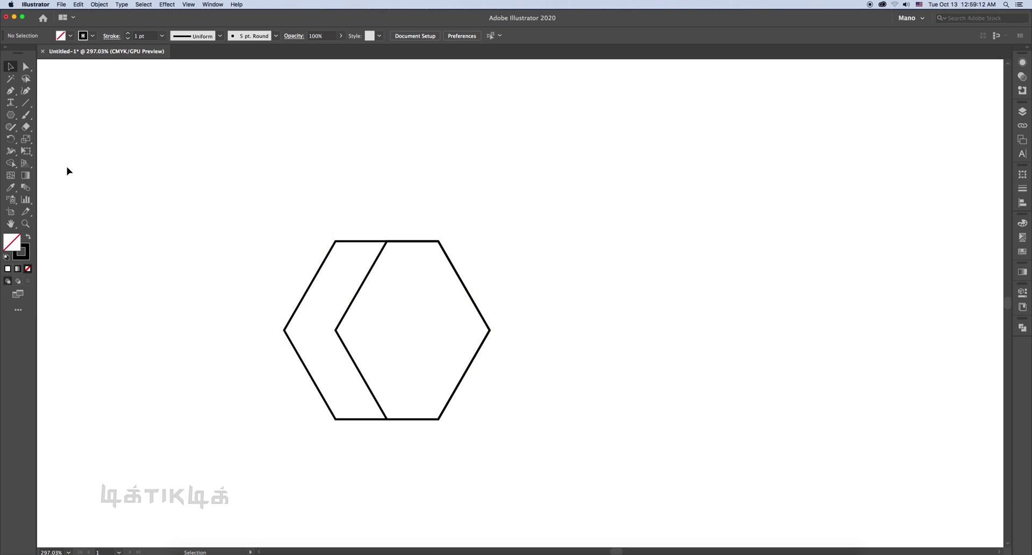
# - Draw a horizontal line about 1 cm long from the inner left corner to the outer left corner of the hexagon
pyautogui.click(26, 102)
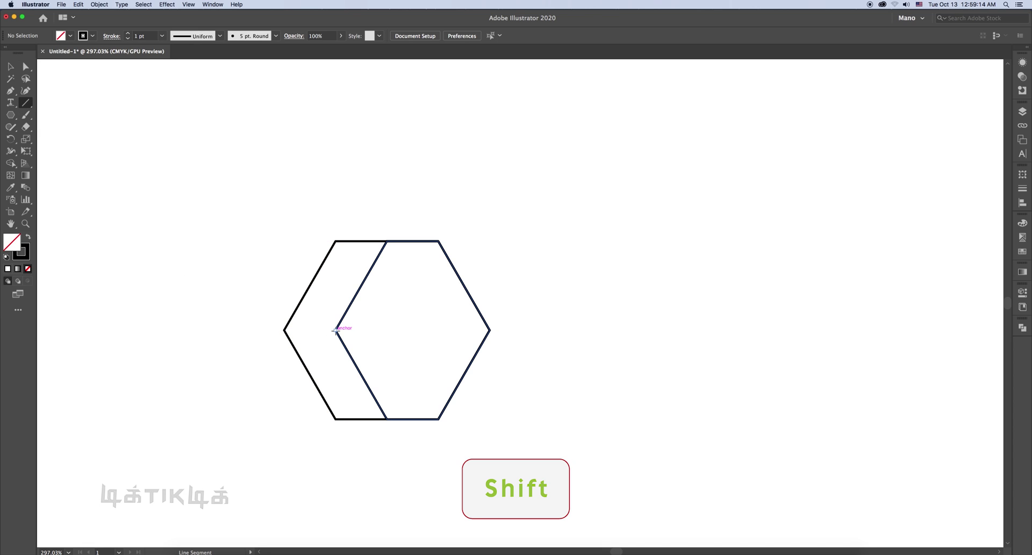
pyautogui.moveTo(335, 330); pyautogui.dragTo(284, 330)
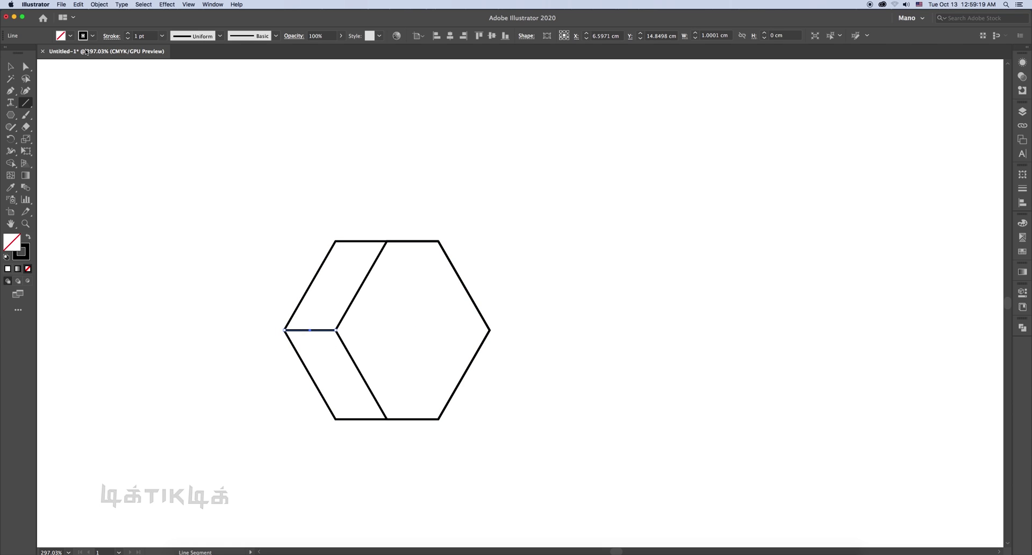
pyautogui.click(12, 67)
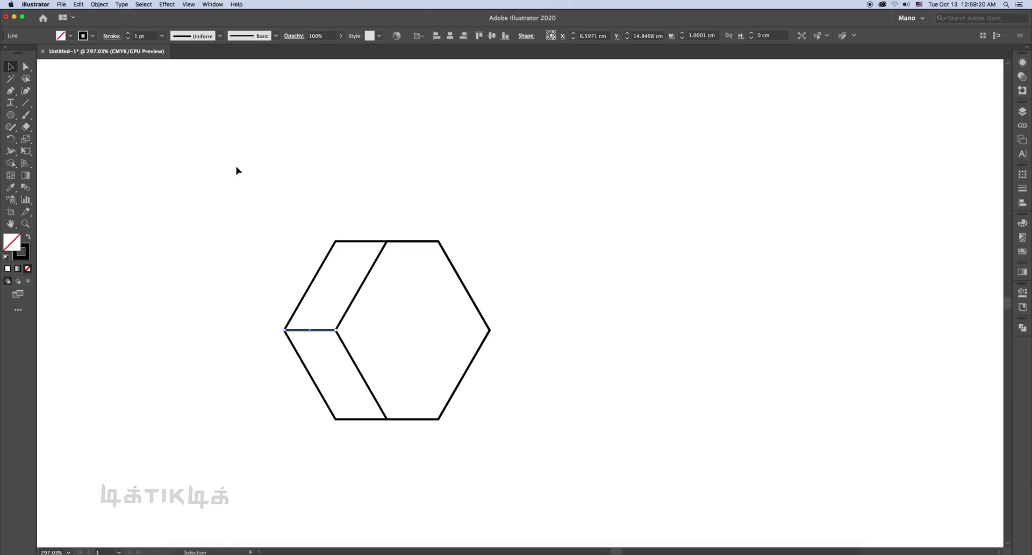
pyautogui.click(271, 216)
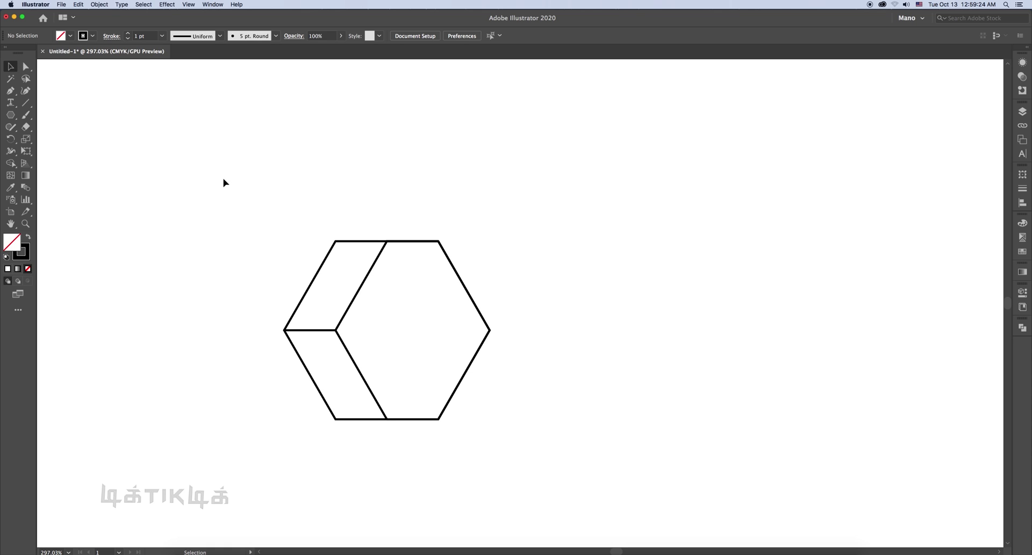
# - Select the whole figure and divide the left chevron into two parallelograms along the line with the Shape Builder tool
pyautogui.moveTo(224, 182); pyautogui.dragTo(528, 444)
pyautogui.click(13, 164)
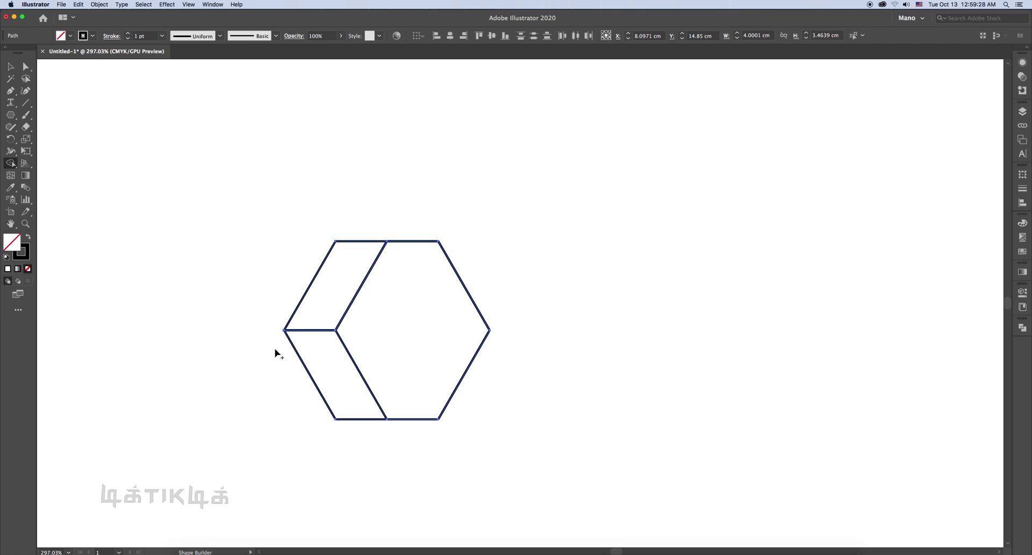
pyautogui.moveTo(286, 375)
pyautogui.mouseDown()
pyautogui.moveTo(344, 406)
pyautogui.moveTo(368, 439)
pyautogui.moveTo(421, 257)
pyautogui.moveTo(422, 205)
pyautogui.mouseUp()
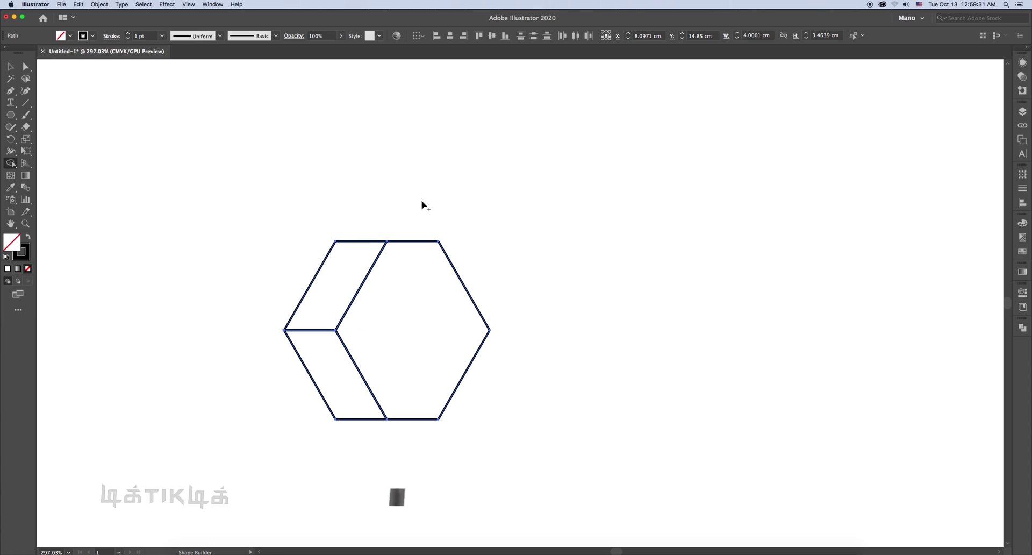
# - Nudge the right piece and both parallelograms 1 cm apart to check that they are separate, and undo the moves
pyautogui.click(10, 66)
pyautogui.click(461, 274)
pyautogui.click(440, 258)
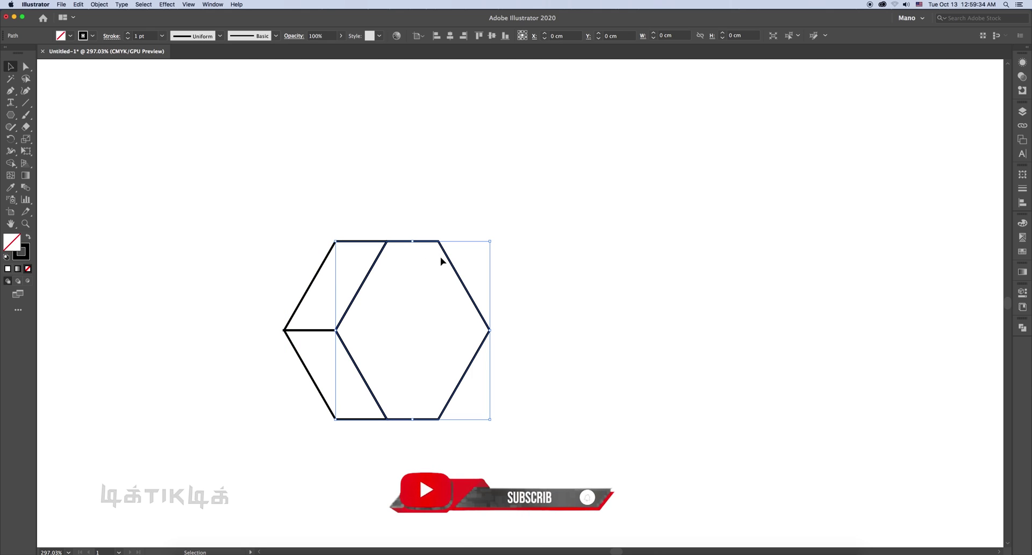
pyautogui.press('Right')
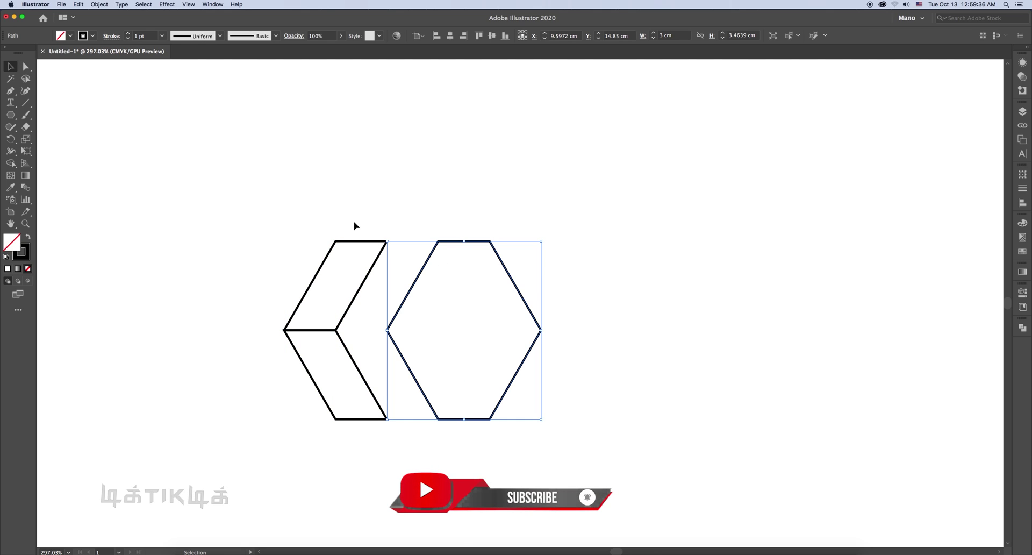
pyautogui.click(362, 258)
pyautogui.press('Up')
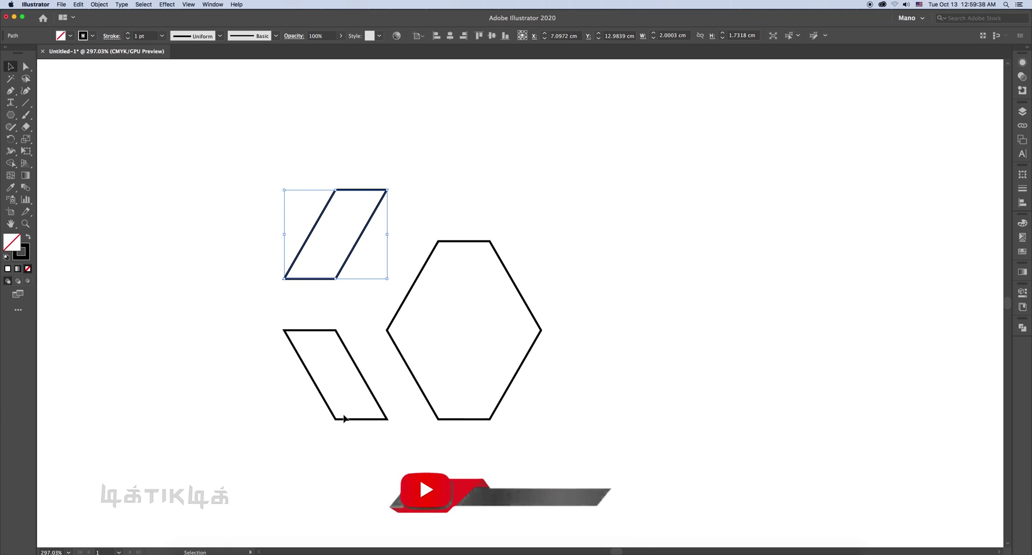
pyautogui.click(344, 418)
pyautogui.press('Down')
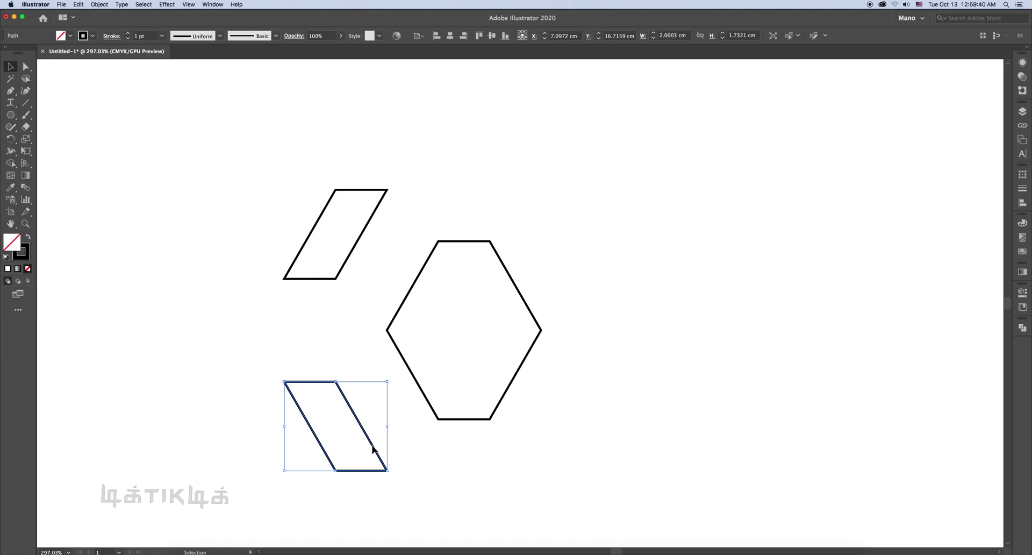
pyautogui.press('super+z')
pyautogui.press('super+z')
pyautogui.press('super+z')
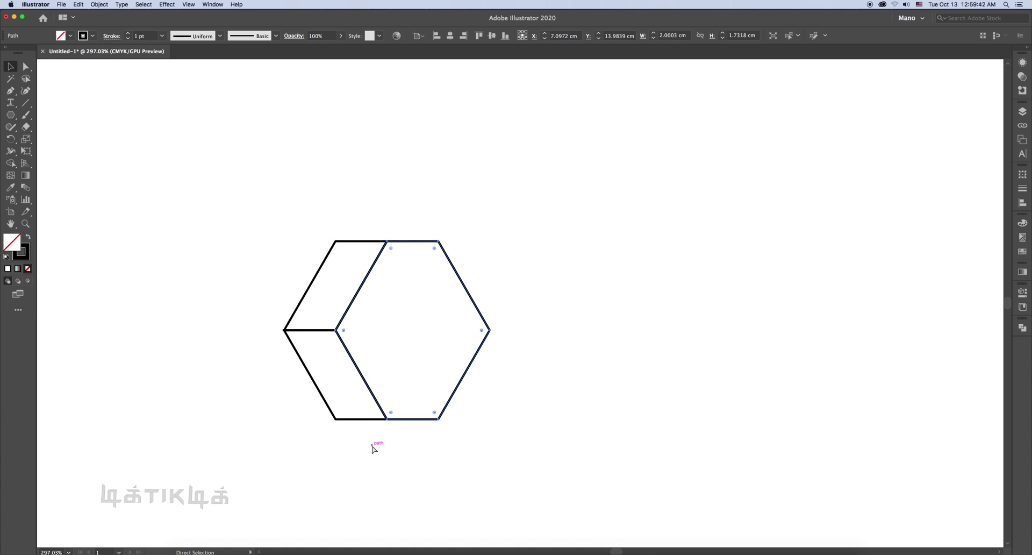
# - Move the right-hand anchor points of the large piece left onto the parallelograms' corners, turning the piece into a rhombus
pyautogui.click(463, 482)
pyautogui.press('a')
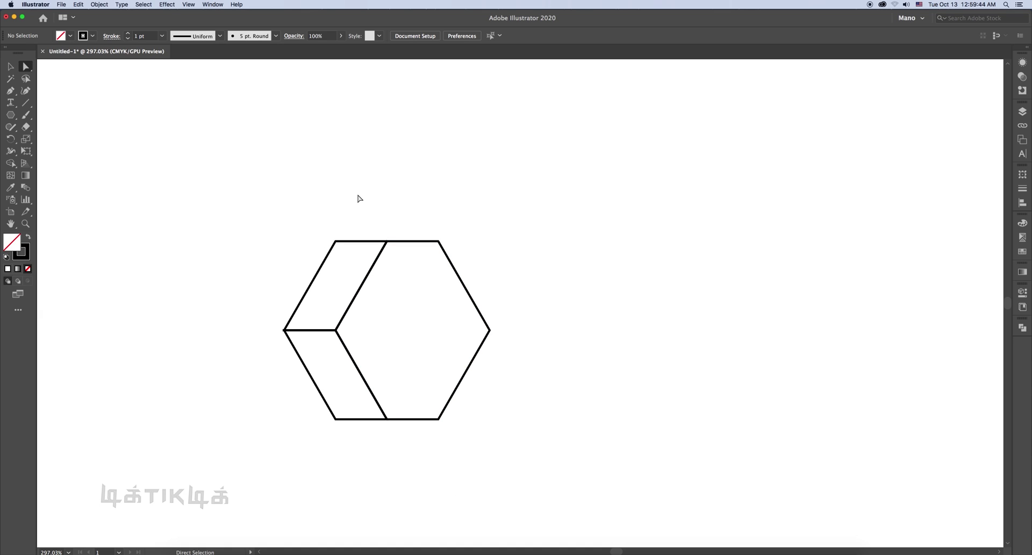
pyautogui.click(12, 66)
pyautogui.click(29, 66)
pyautogui.moveTo(415, 189); pyautogui.dragTo(502, 495)
pyautogui.moveTo(438, 420); pyautogui.dragTo(389, 424)
pyautogui.click(10, 67)
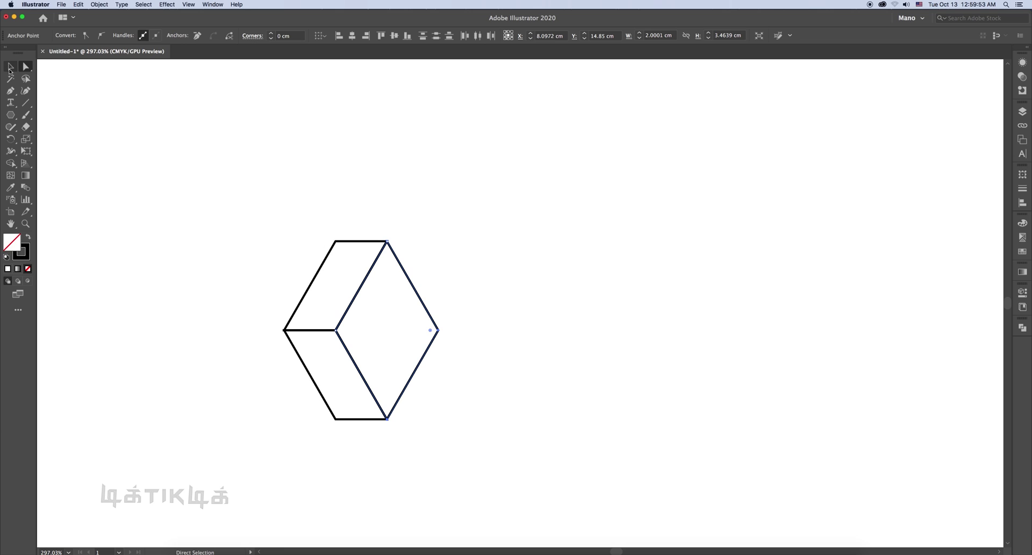
pyautogui.click(182, 157)
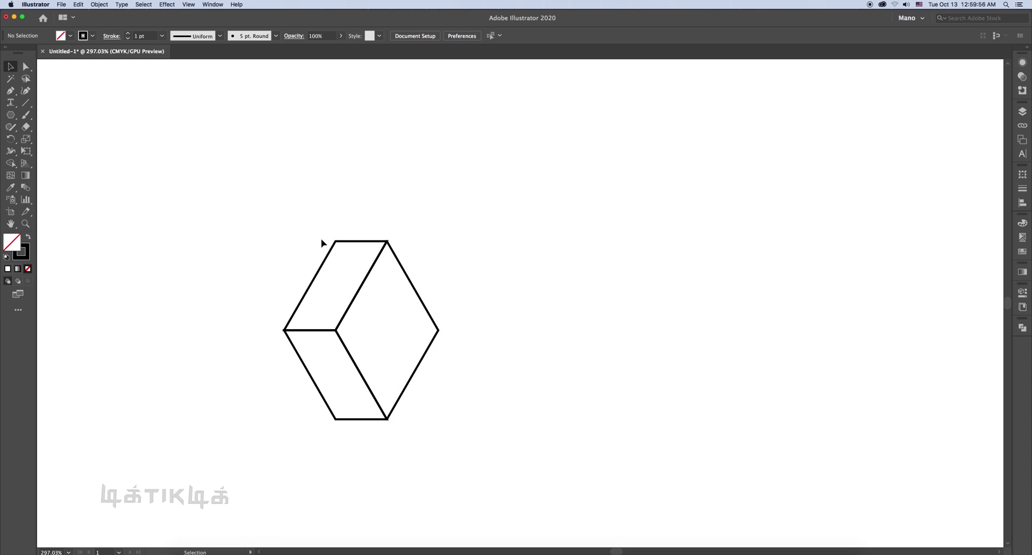
# - Swap fill and stroke on the lower parallelogram and the right rhombus, giving both a black fill and no stroke
pyautogui.click(338, 384)
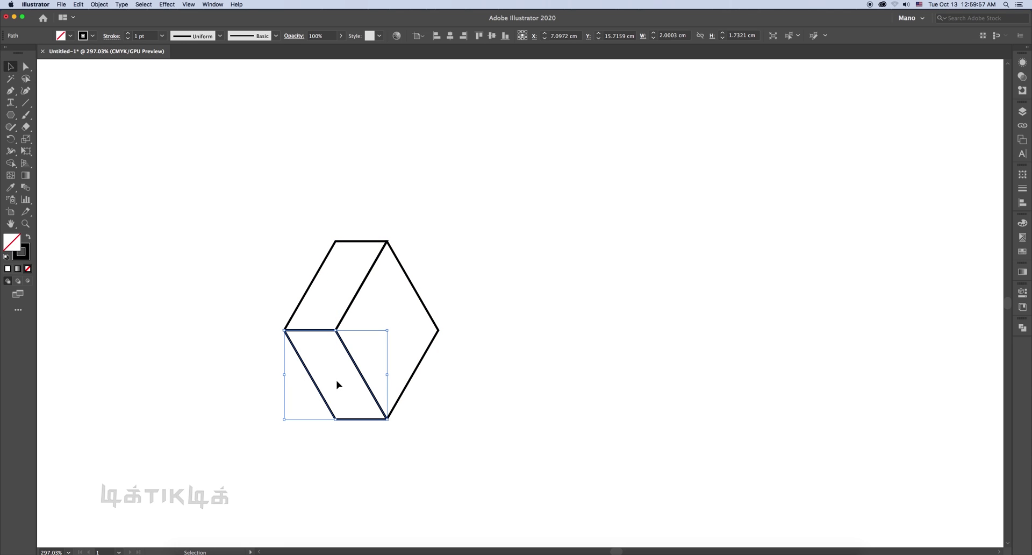
pyautogui.click(30, 239)
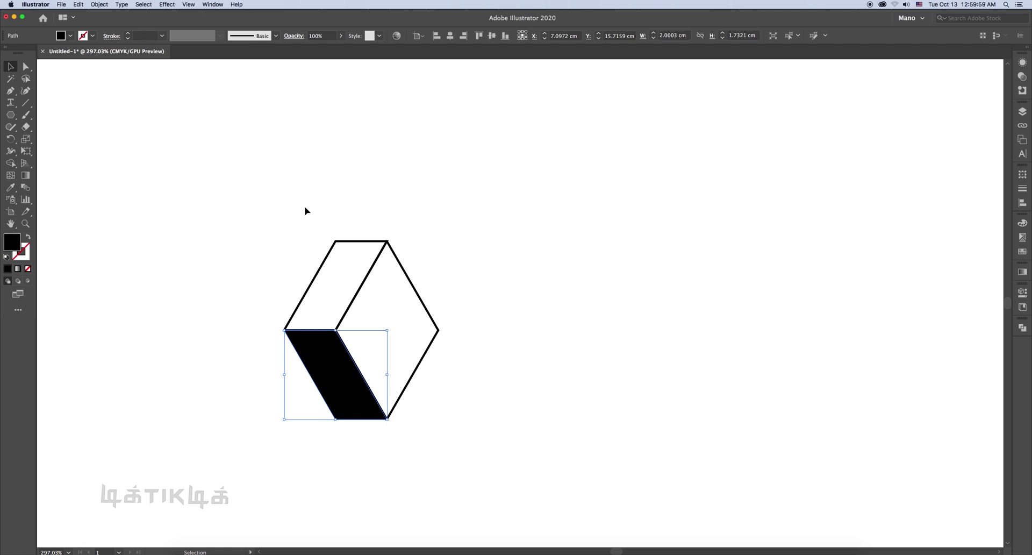
pyautogui.click(396, 278)
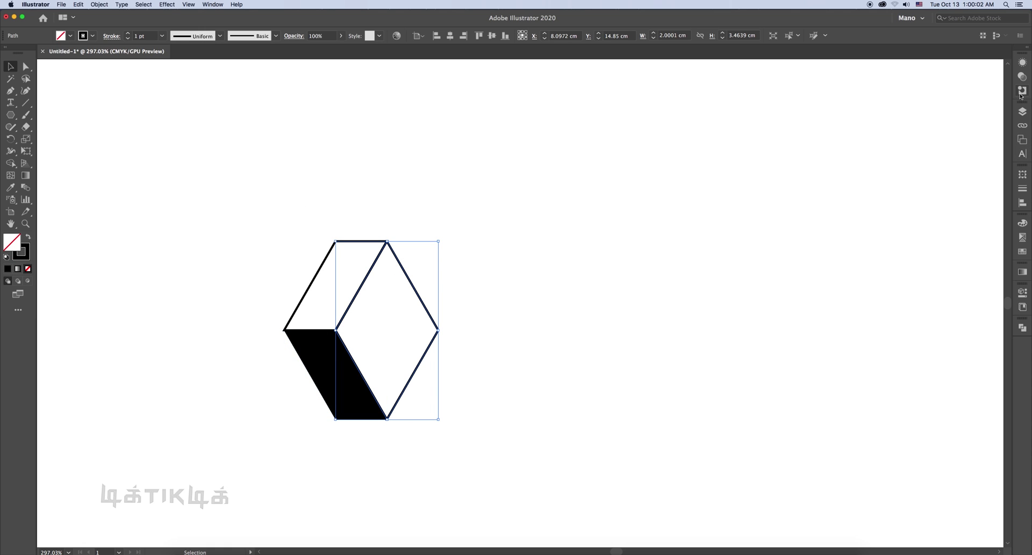
pyautogui.click(1021, 224)
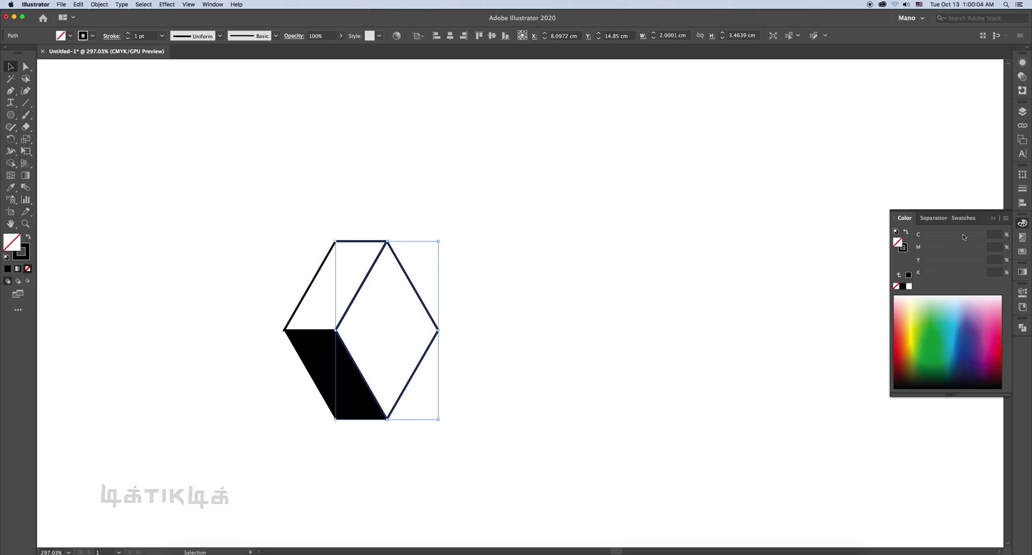
pyautogui.click(906, 232)
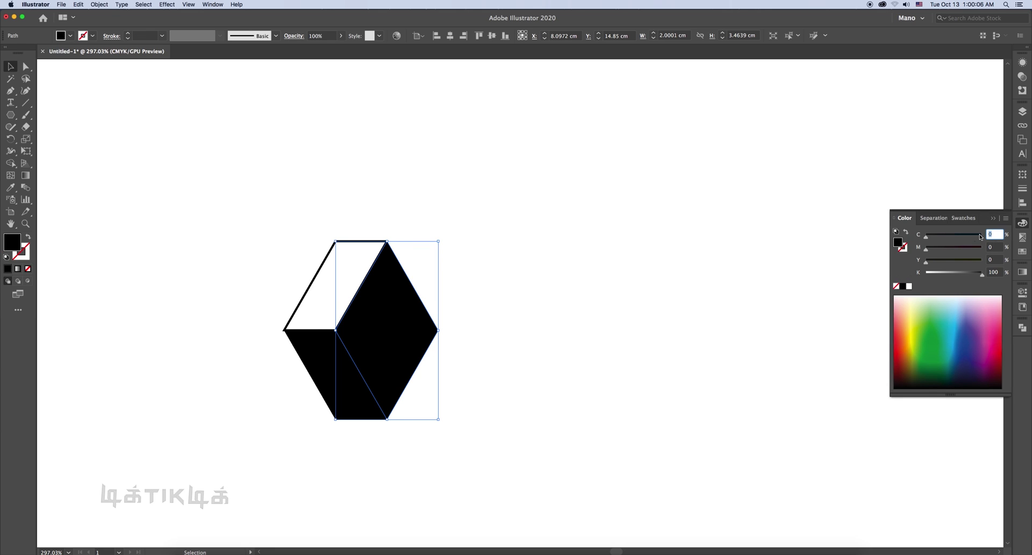
# - Set the right rhombus's fill to C 14, M 39, Y 0, K 0
pyautogui.click(995, 273)
pyautogui.write('0')
pyautogui.press('Tab')
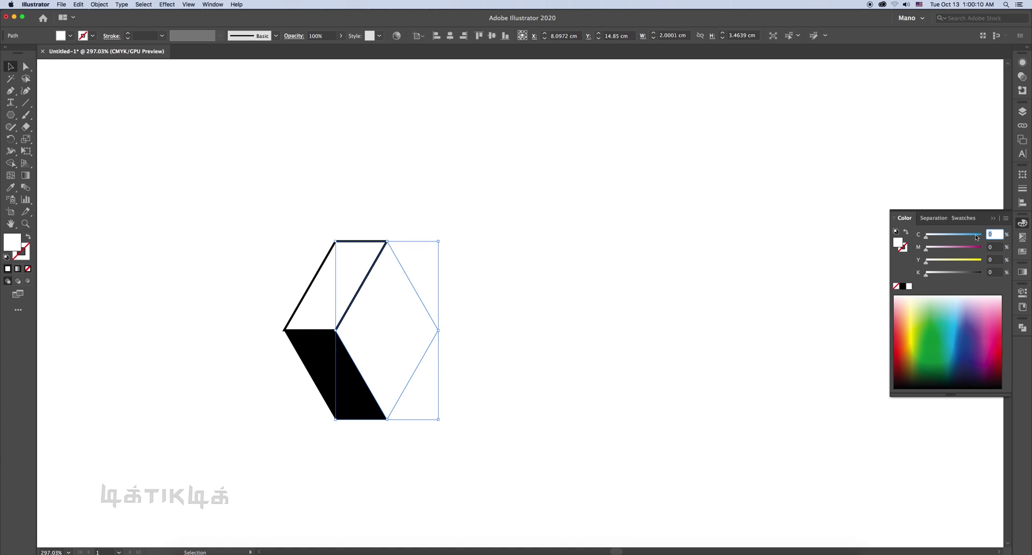
pyautogui.write('14')
pyautogui.press('Tab')
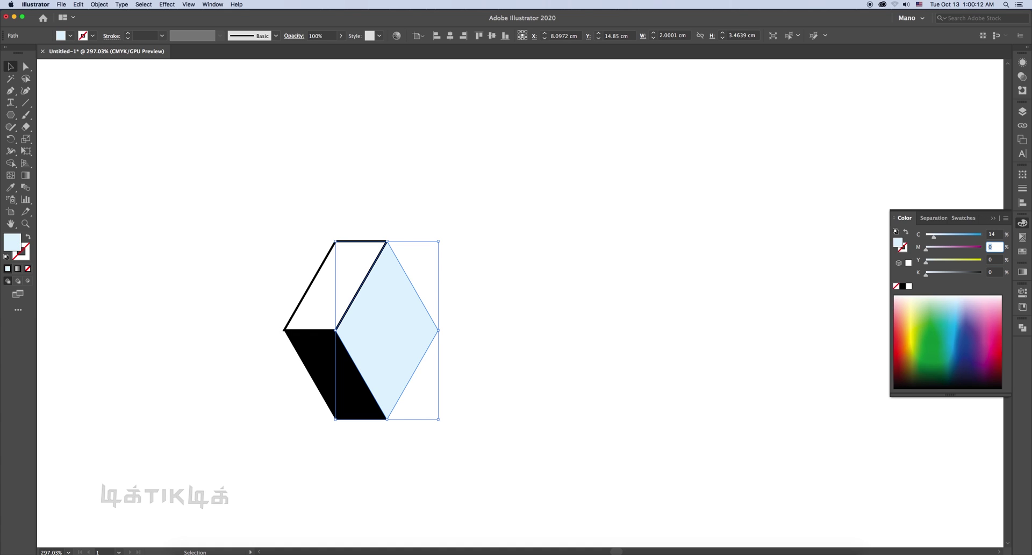
pyautogui.write('39')
pyautogui.press('Return')
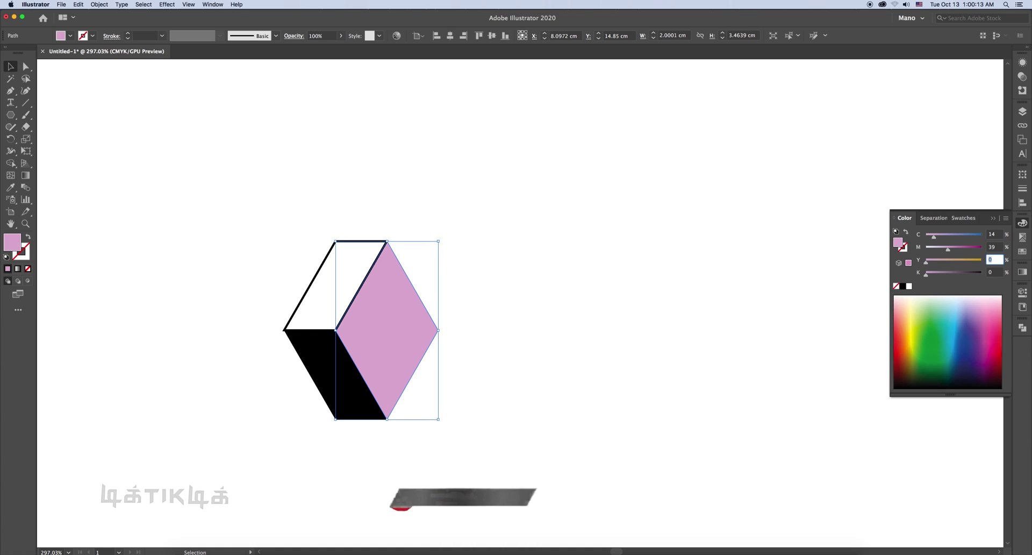
# - Swap fill and stroke on the upper parallelogram, set its fill to C 73, M 100, Y 0, K 0, and deselect it
pyautogui.click(356, 228)
pyautogui.click(340, 260)
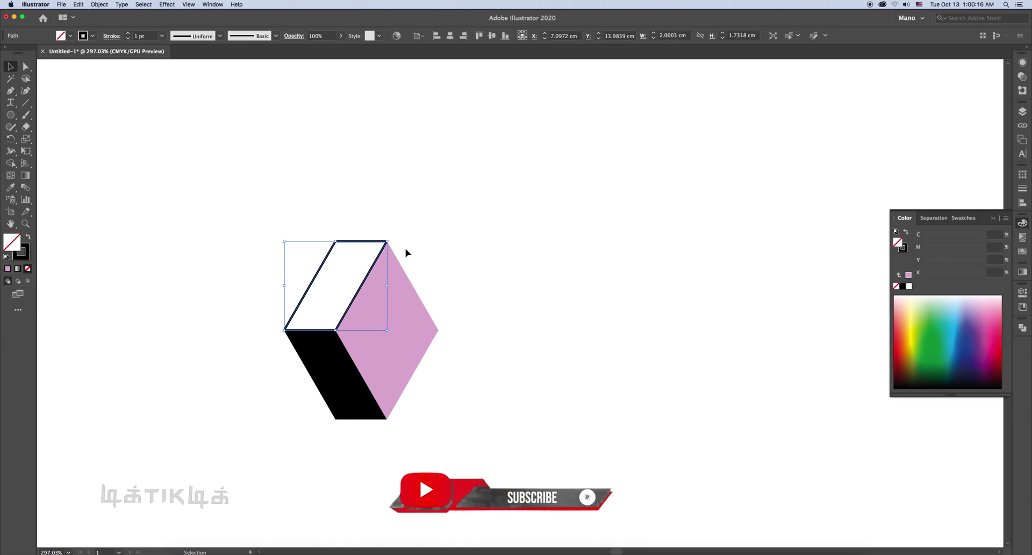
pyautogui.click(907, 233)
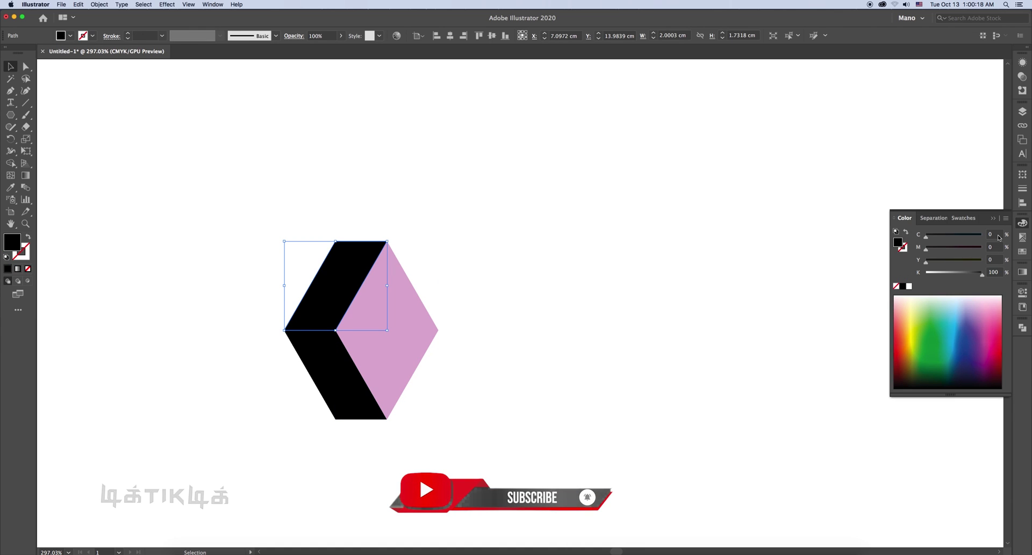
pyautogui.write('0')
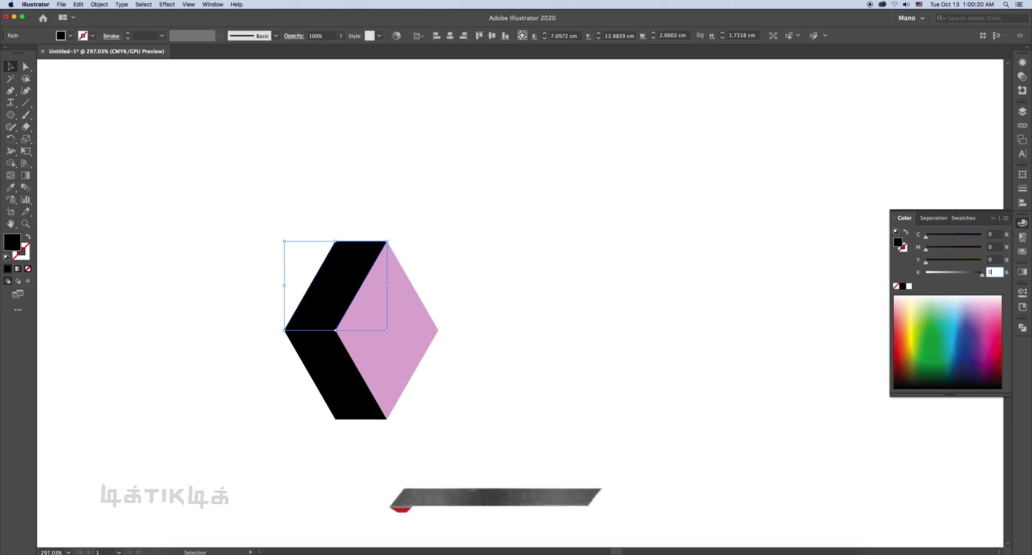
pyautogui.press('Tab')
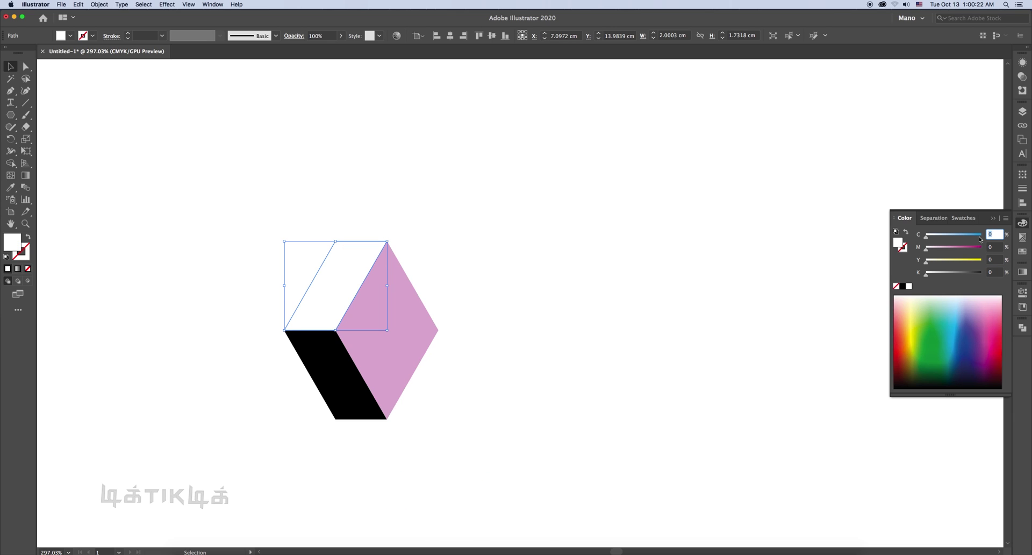
pyautogui.write('73')
pyautogui.press('Tab')
pyautogui.write('1')
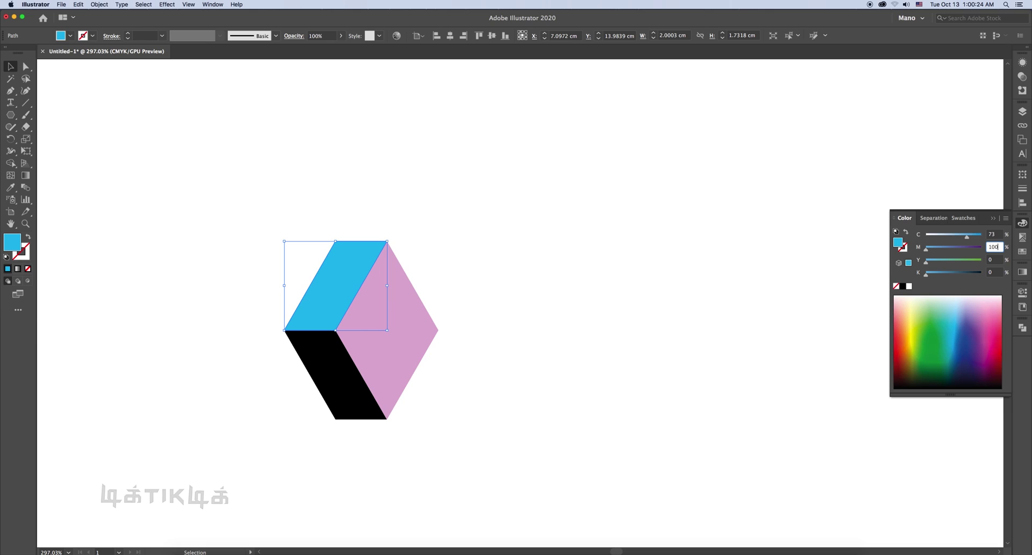
pyautogui.press('Tab')
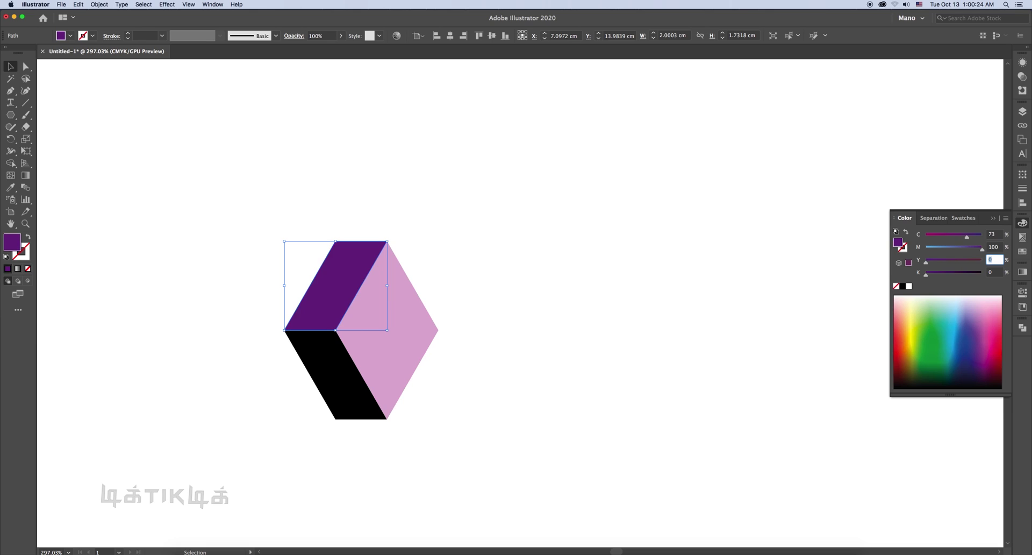
pyautogui.click(9, 70)
pyautogui.click(425, 182)
# - Group the three coloured faces and align the group to the artboard's top-left corner
pyautogui.keyDown('alt'); pyautogui.keyDown('super'); pyautogui.click(461, 272); pyautogui.keyUp('super'); pyautogui.keyUp('alt')
pyautogui.keyDown('alt'); pyautogui.keyDown('super'); pyautogui.click(461, 272); pyautogui.keyUp('super'); pyautogui.keyUp('alt')
pyautogui.keyDown('alt'); pyautogui.keyDown('super'); pyautogui.click(461, 272); pyautogui.keyUp('super'); pyautogui.keyUp('alt')
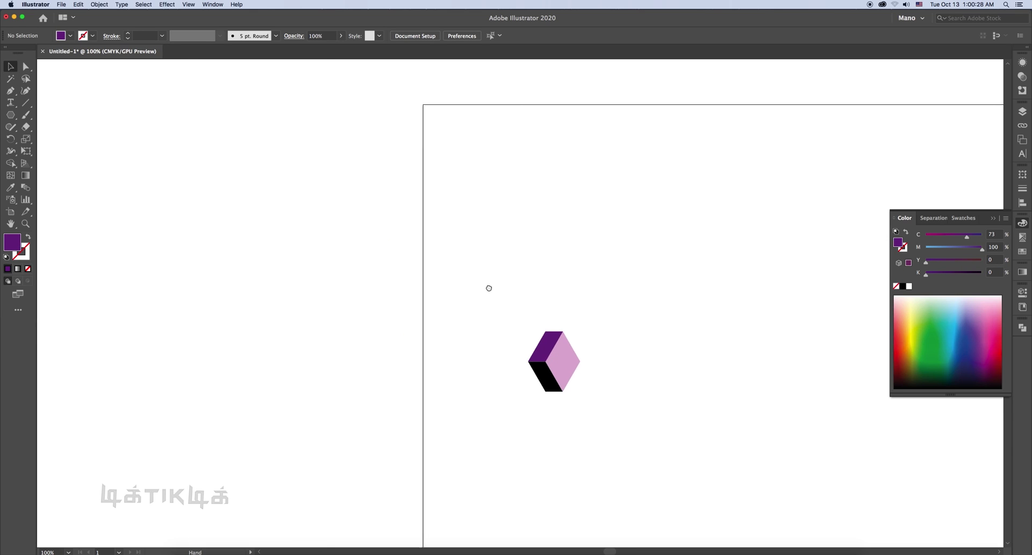
pyautogui.hscroll(3, 489, 288)
pyautogui.scroll(1, 489, 288)
pyautogui.moveTo(444, 333); pyautogui.dragTo(580, 423)
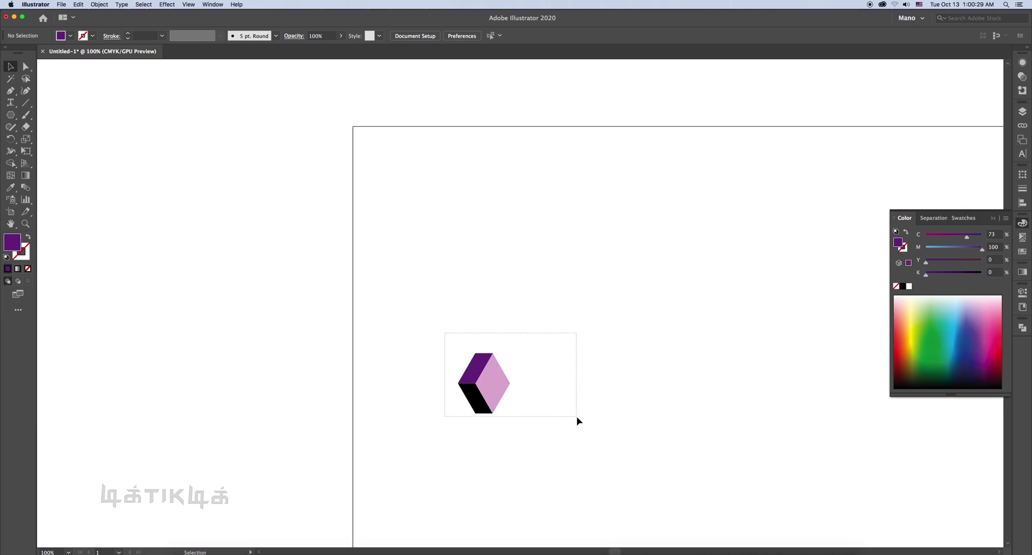
pyautogui.rightClick(500, 391)
pyautogui.click(530, 440)
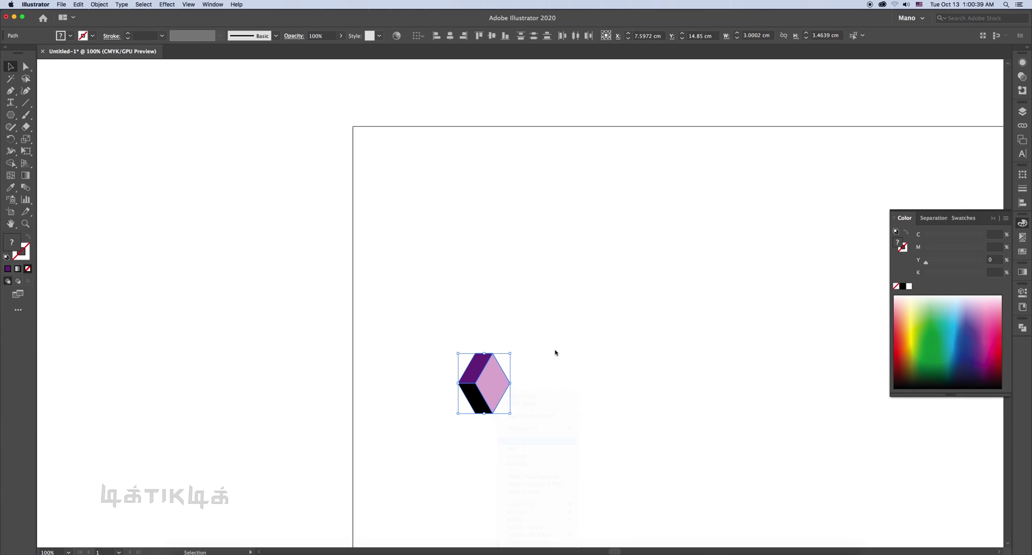
pyautogui.click(437, 36)
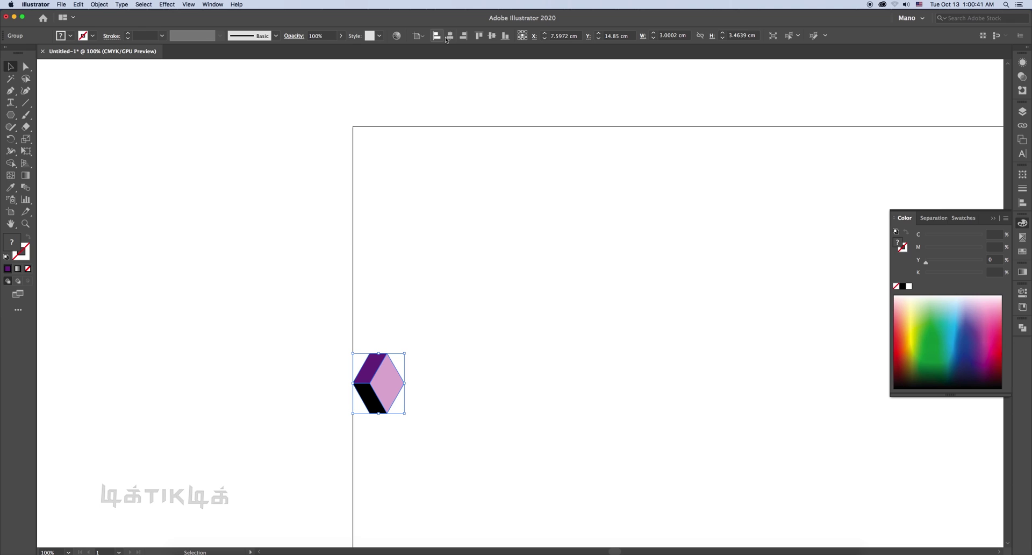
pyautogui.click(478, 35)
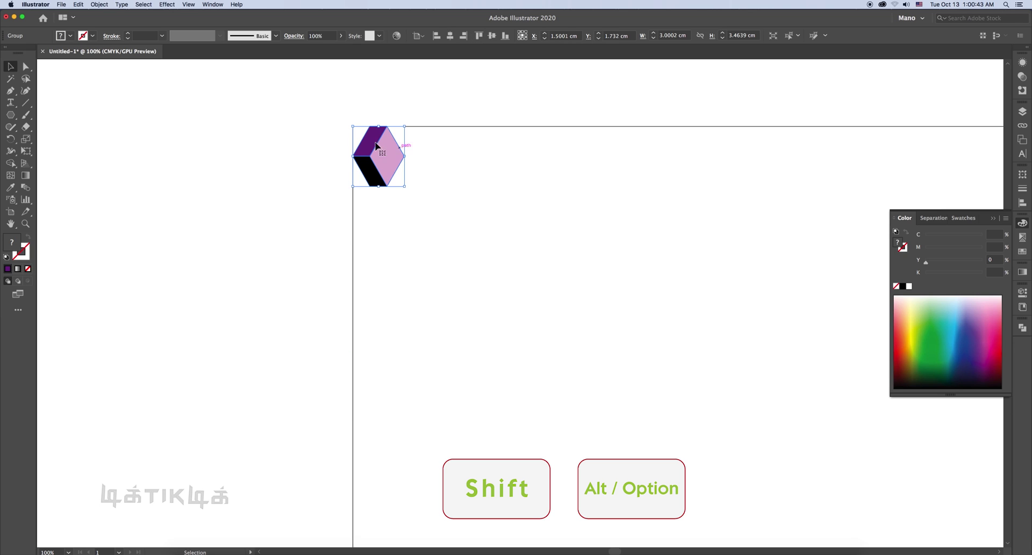
# - Duplicate the grouped shape straight down, edge to edge, and repeat the copy to form a vertical column of three
pyautogui.moveTo(304, 104); pyautogui.dragTo(511, 275)
pyautogui.moveTo(448, 234); pyautogui.dragTo(455, 401)
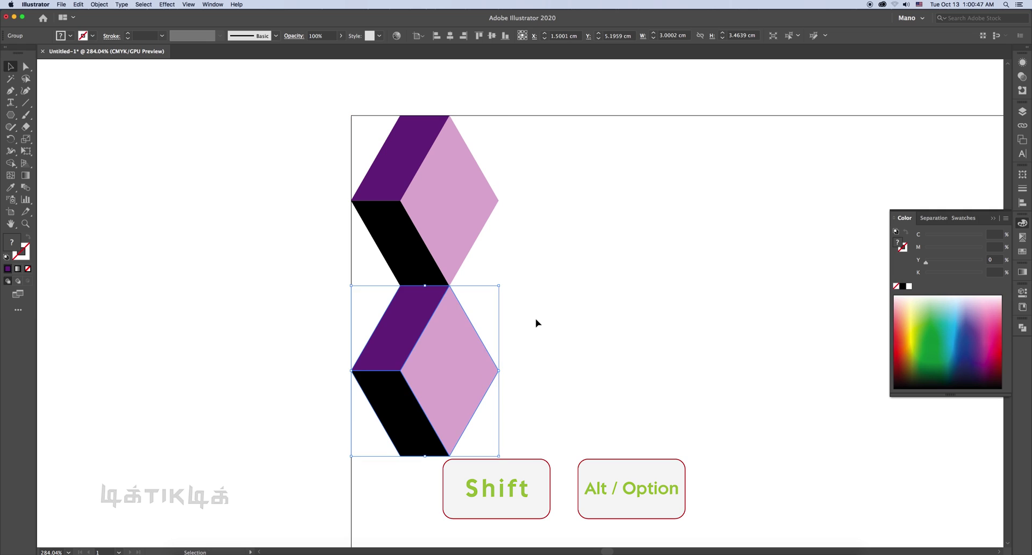
pyautogui.click(536, 319)
pyautogui.hscroll(5, 551, 297)
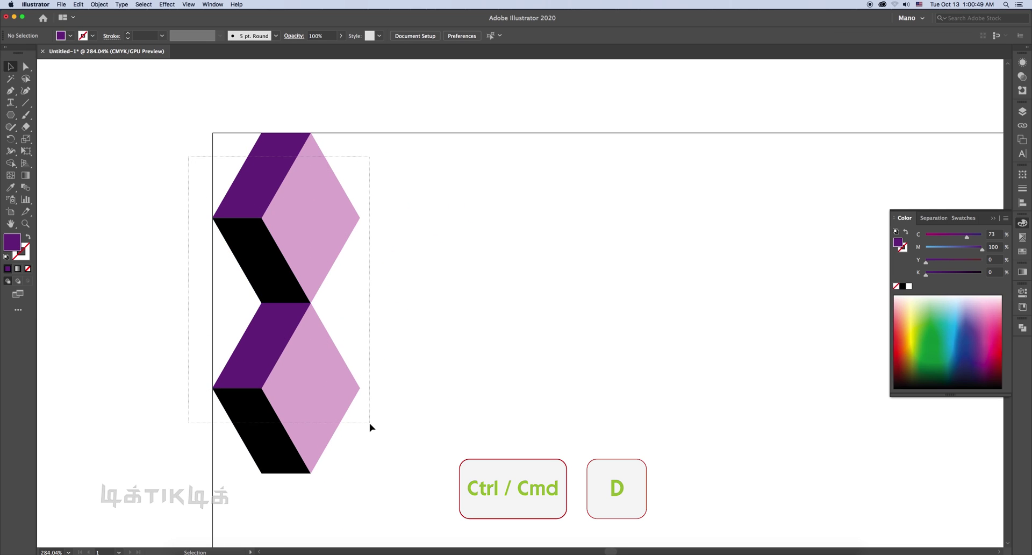
pyautogui.scroll(-2, 435, 434)
pyautogui.moveTo(150, 292); pyautogui.dragTo(368, 411)
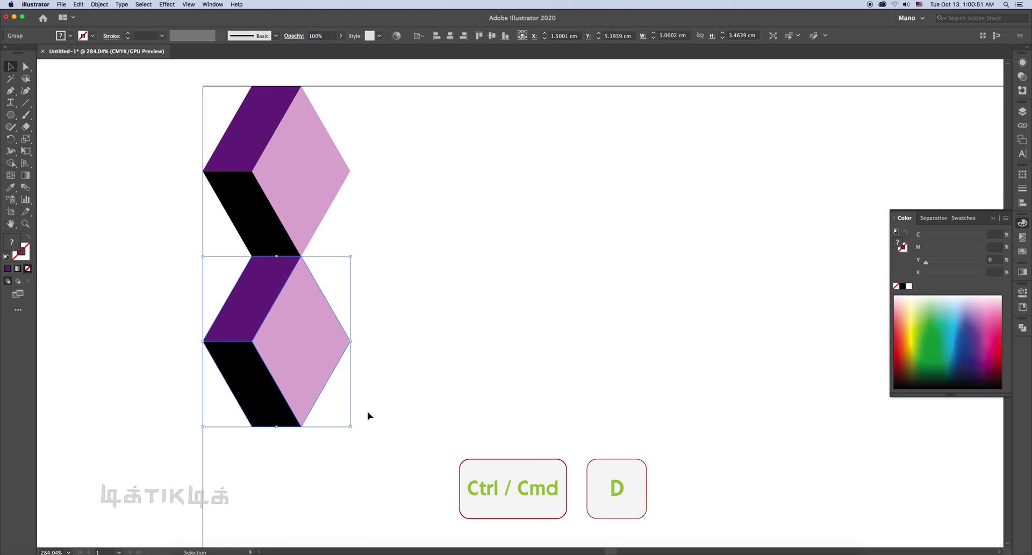
pyautogui.press('super+d')
pyautogui.keyDown('alt'); pyautogui.click(389, 299); pyautogui.keyUp('alt')
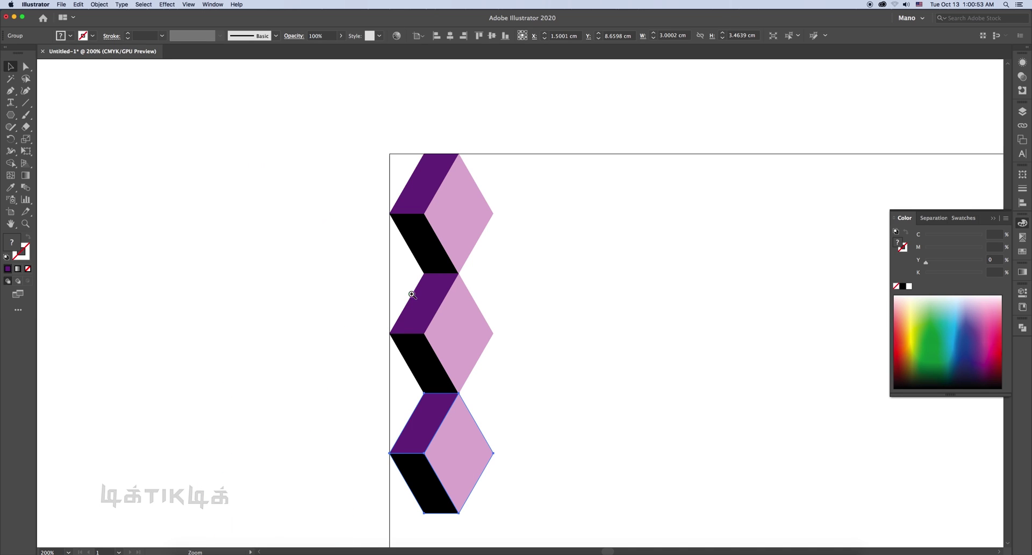
# - Copy the column of three to its right, shifted up by half a shape so that the two columns interlock
pyautogui.hscroll(3, 408, 272)
pyautogui.press('v')
pyautogui.click(276, 187)
pyautogui.moveTo(297, 147); pyautogui.dragTo(469, 376)
pyautogui.scroll(-5, 472, 372)
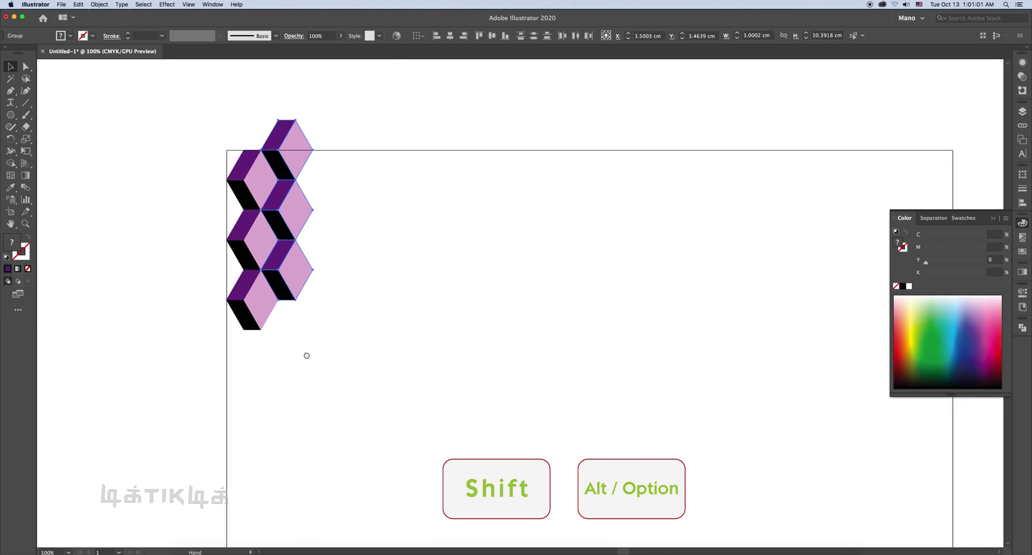
# - Copy both interlocked columns to the right and repeat the copy until twelve column pairs extend past the artboard's right edge
pyautogui.moveTo(166, 125); pyautogui.dragTo(394, 364)
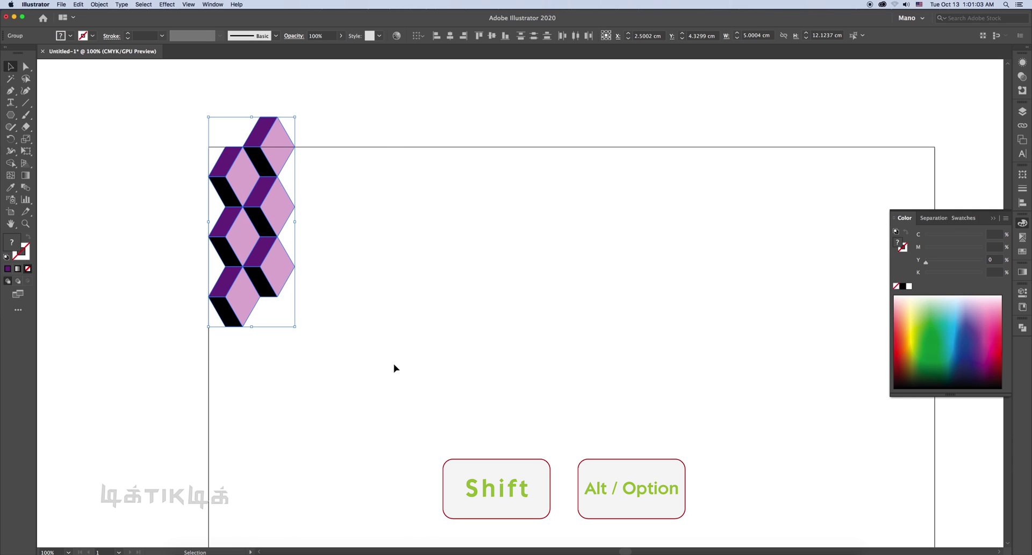
pyautogui.moveTo(249, 294); pyautogui.dragTo(320, 300)
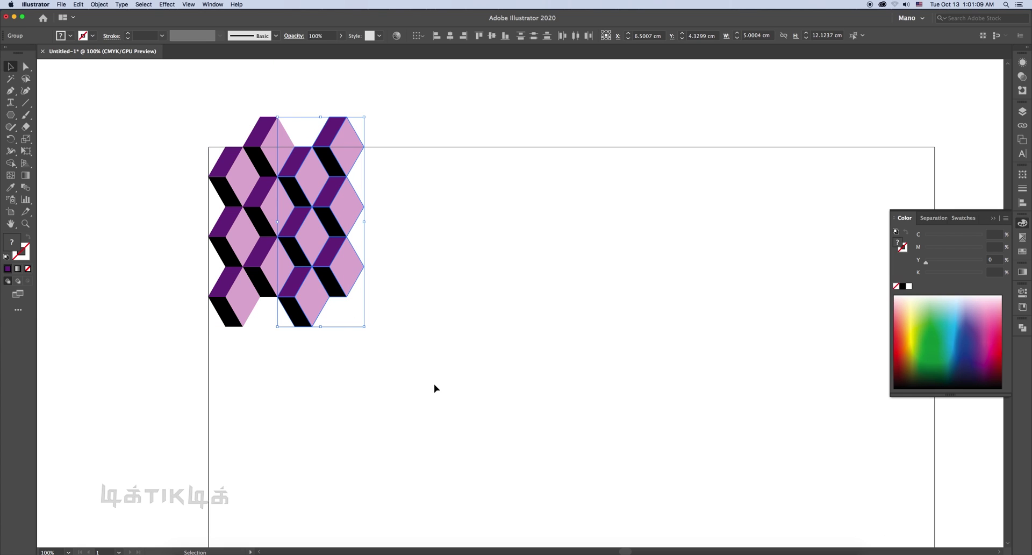
pyautogui.press('super+d')
pyautogui.press('super+d')
pyautogui.press('super+d')
pyautogui.press('super+d')
pyautogui.press('super+d')
pyautogui.press('super+d')
pyautogui.press('super+d')
pyautogui.press('super+d')
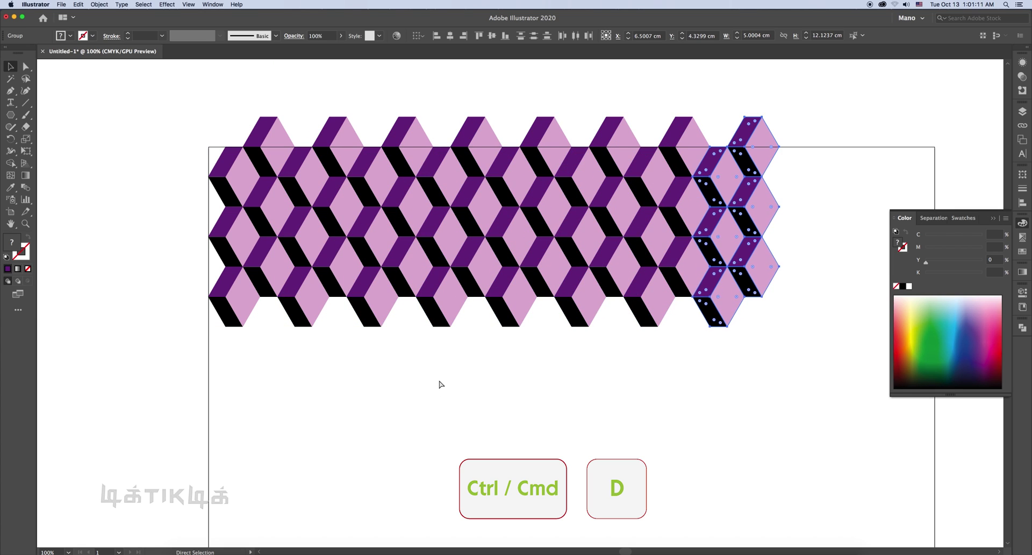
pyautogui.press('super+d')
pyautogui.press('super+d')
pyautogui.press('super+minus')
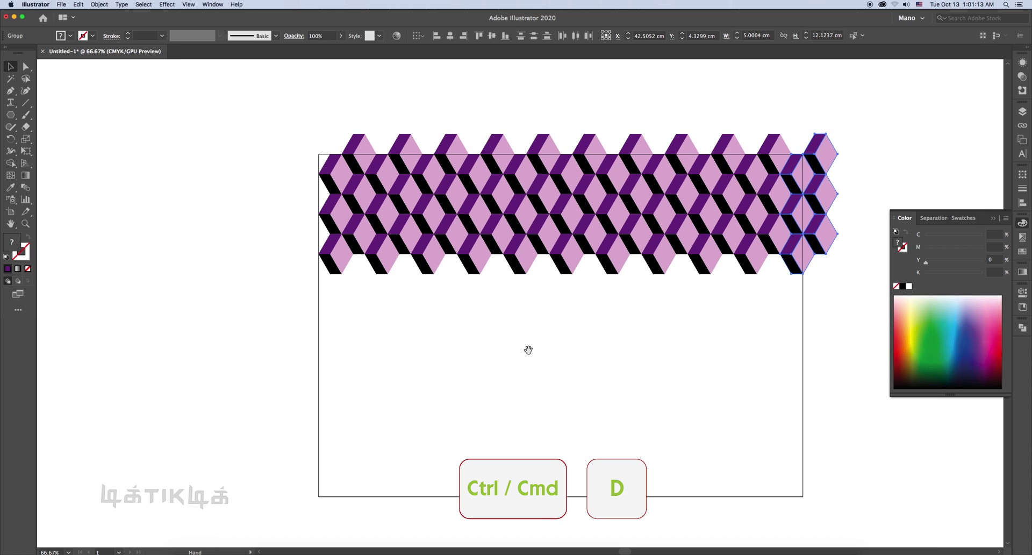
pyautogui.moveTo(527, 350); pyautogui.dragTo(443, 369)
pyautogui.press('a')
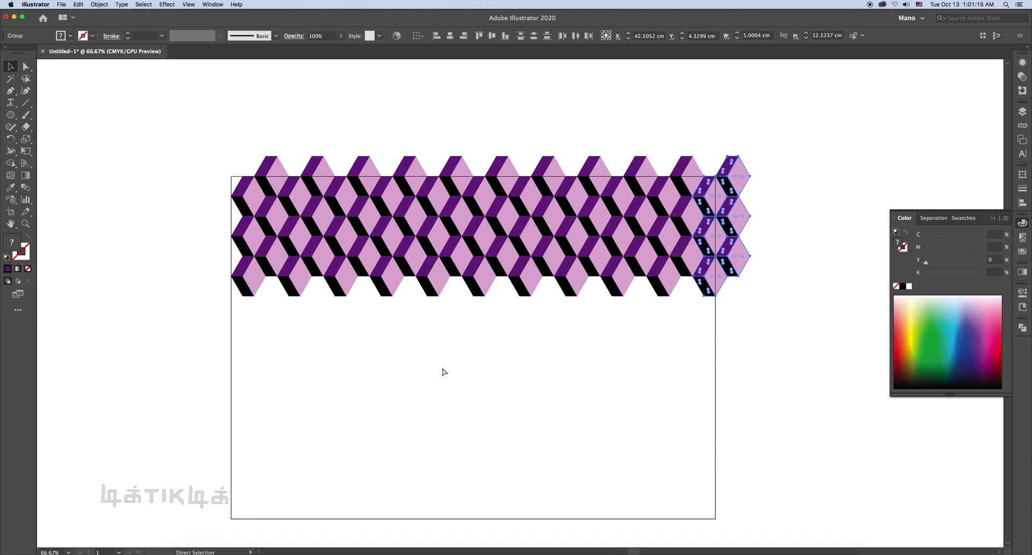
pyautogui.press('super+d')
pyautogui.press('v')
pyautogui.press('super+shift+a')
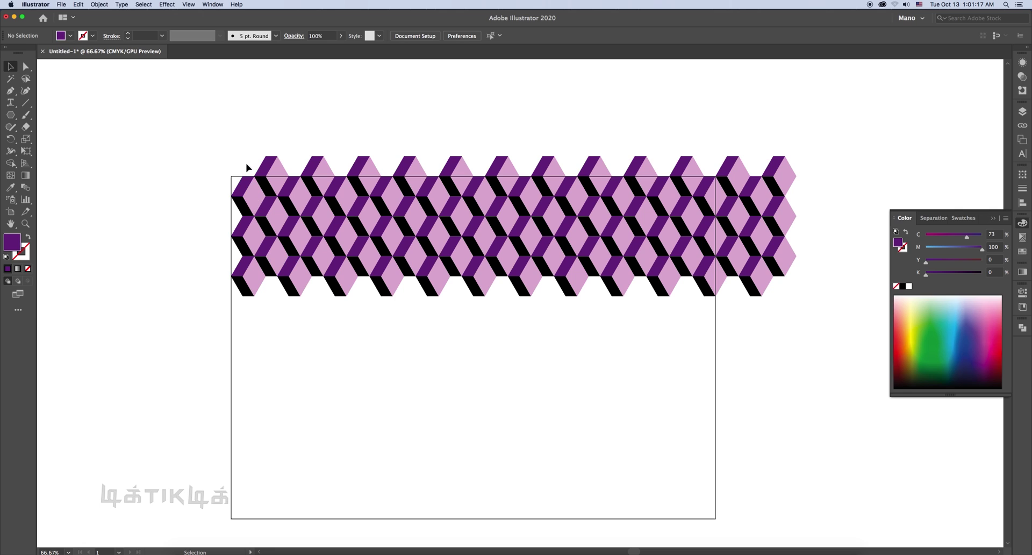
# - Copy the whole band of shapes straight down so it interlocks, and repeat until four bands cover the artboard's height
pyautogui.moveTo(211, 172); pyautogui.dragTo(779, 330)
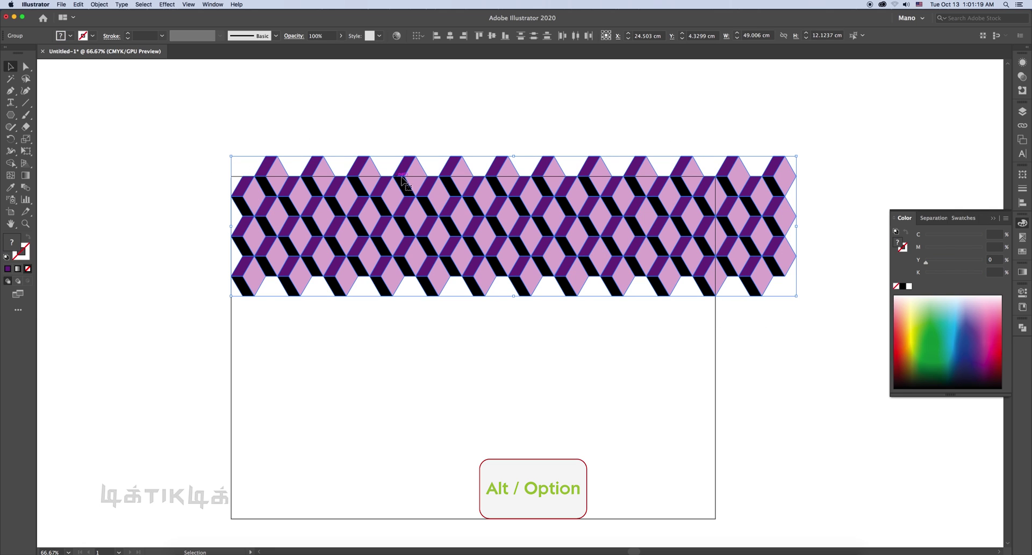
pyautogui.moveTo(411, 181); pyautogui.dragTo(420, 298)
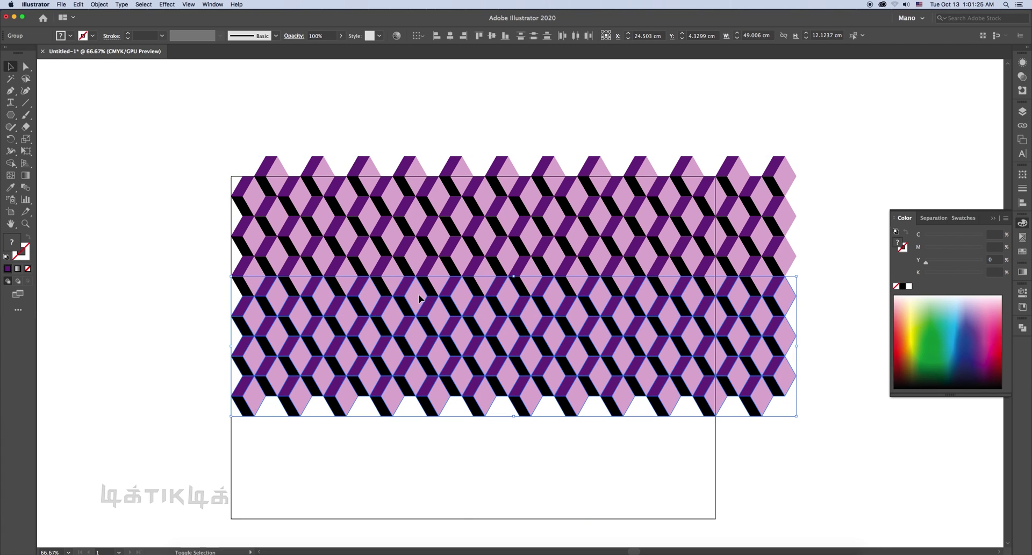
pyautogui.press('super+d')
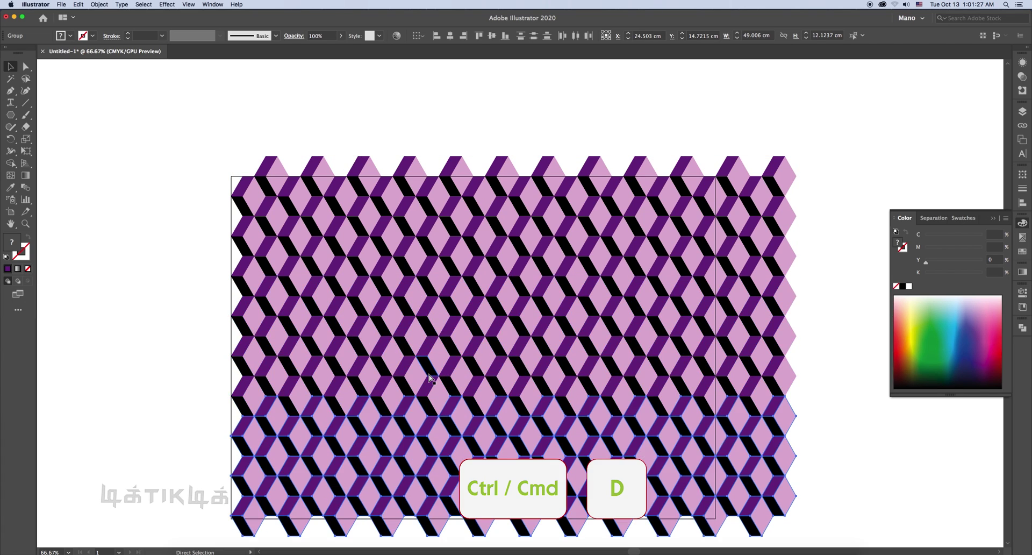
pyautogui.press('super+d')
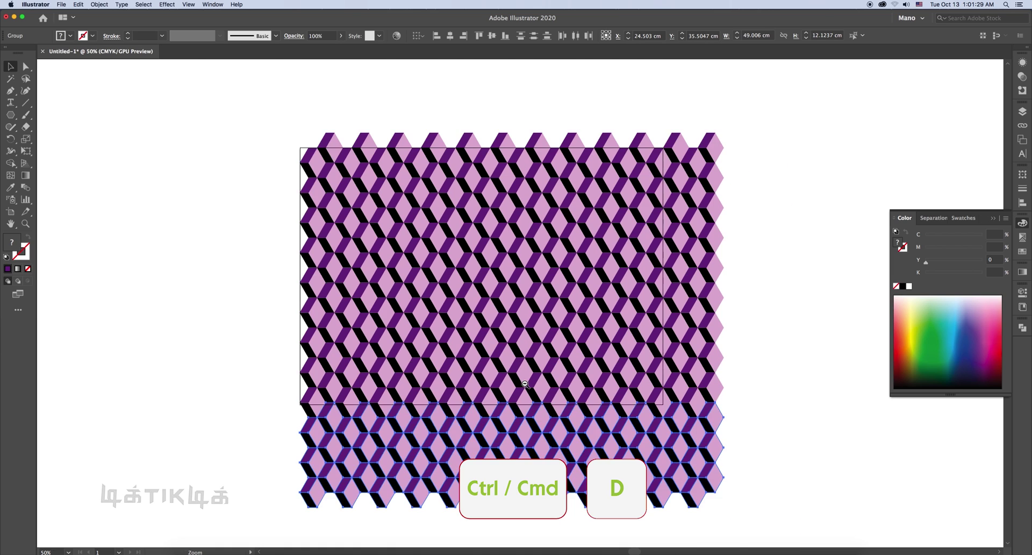
# - Group the entire pattern, centre it horizontally on the artboard and fit the artboard in the window
pyautogui.press('super+minus')
pyautogui.press('super+minus')
pyautogui.moveTo(316, 126); pyautogui.dragTo(700, 433)
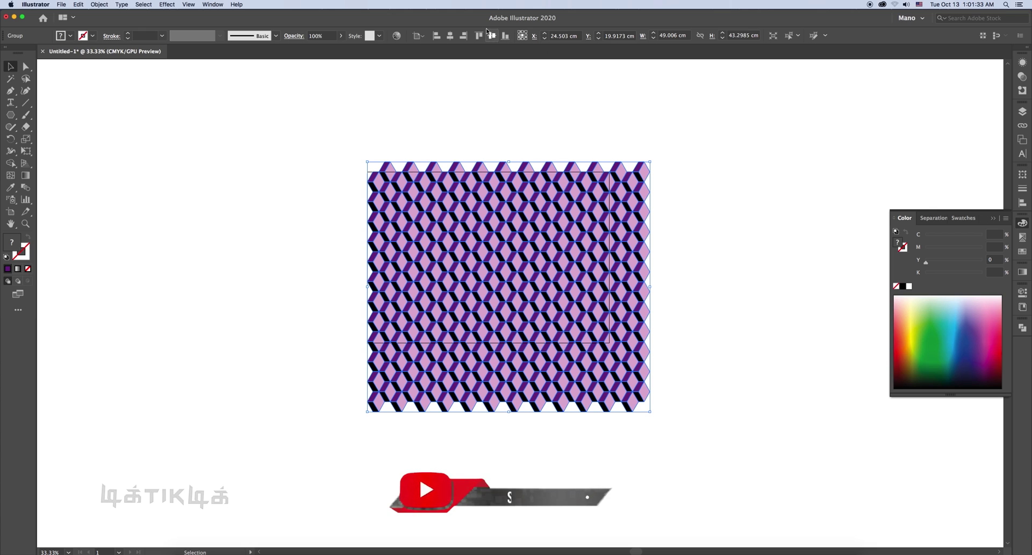
pyautogui.click(454, 37)
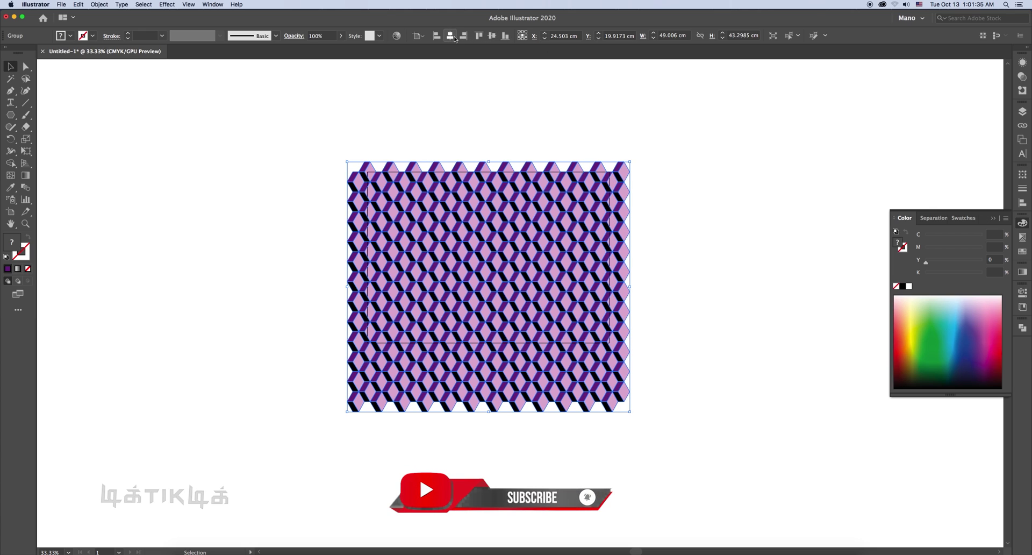
pyautogui.press('super+shift+a')
pyautogui.press('super+0')
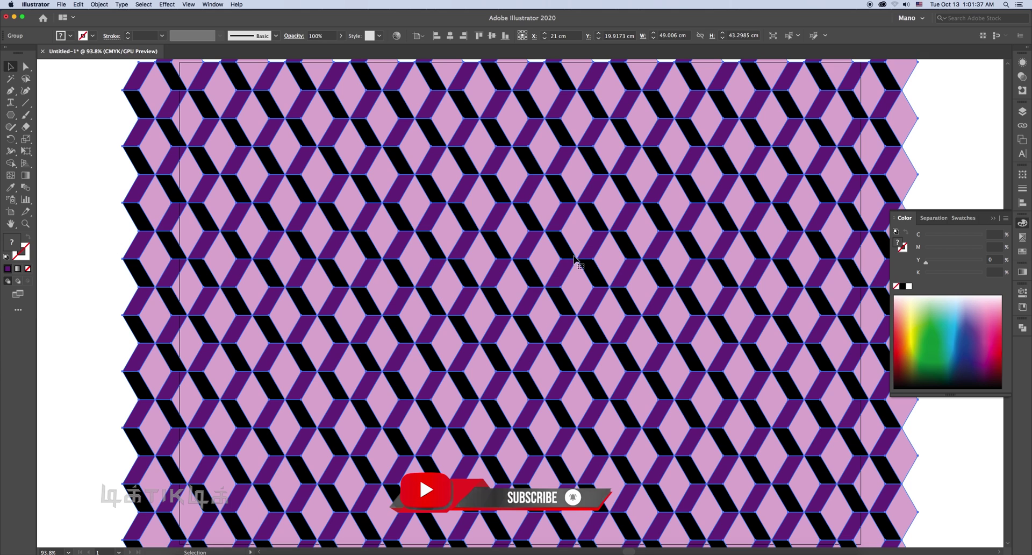